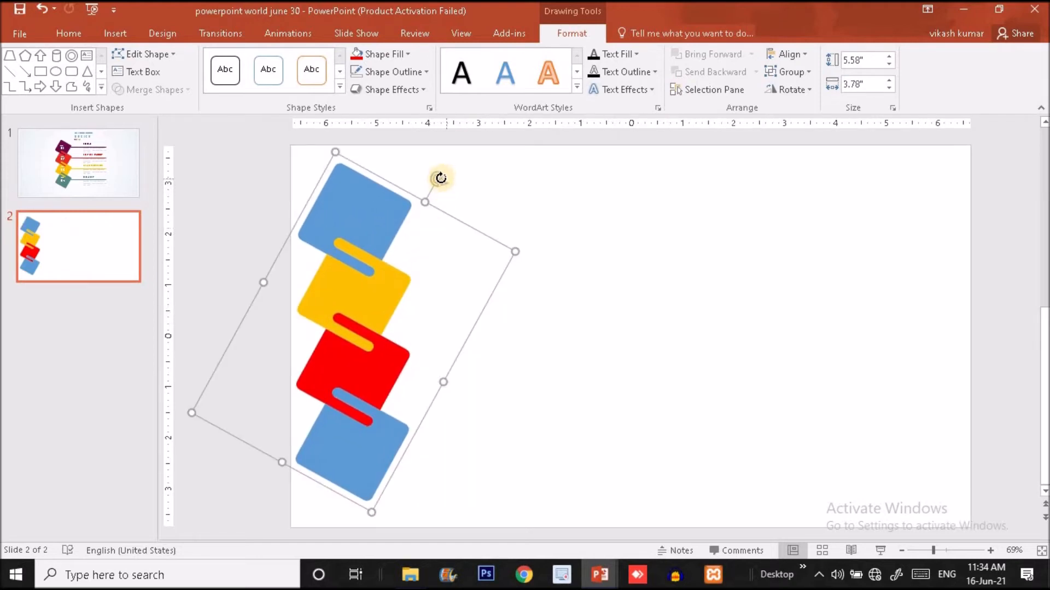
Step: Straighten the group of four squares slightly, move it toward the slide's centre, and scale it down to about 4.91" by 3.32"
drag(441, 178, 422, 170)
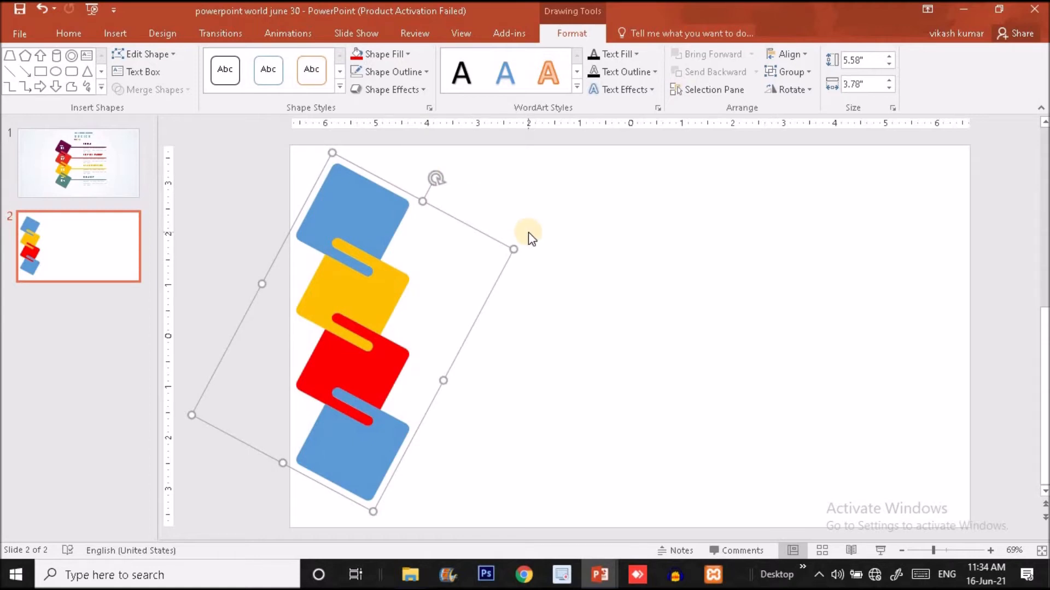
drag(488, 234, 647, 237)
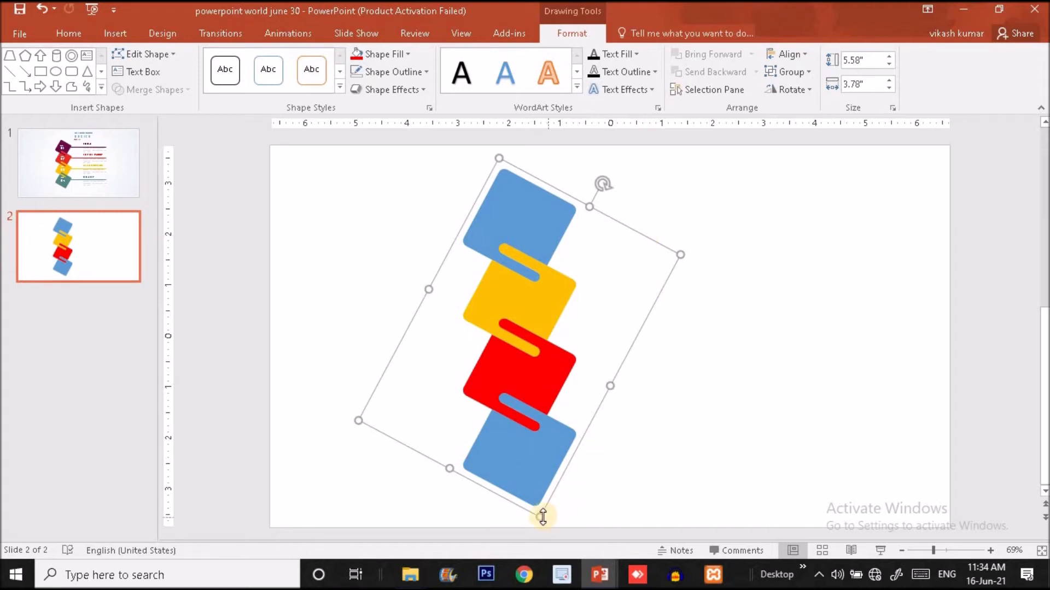
mouse_move(542, 515)
mouse_down()
mouse_move(534, 486)
mouse_move(537, 496)
mouse_up()
drag(644, 293, 622, 294)
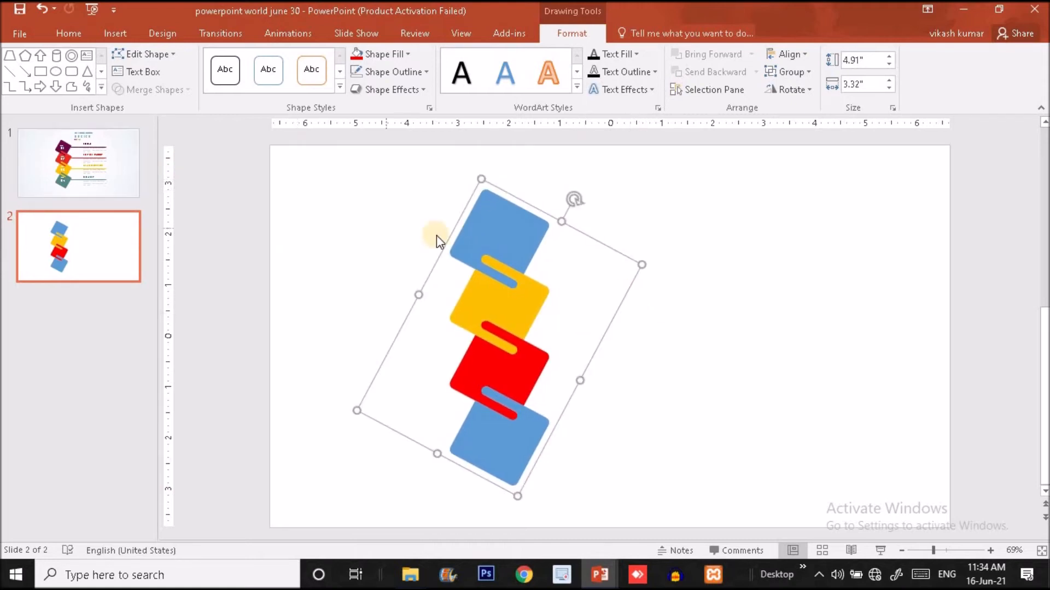
Step: Copy the four-colour palette strip from slide 1 and paste it onto slide 2
click(60, 180)
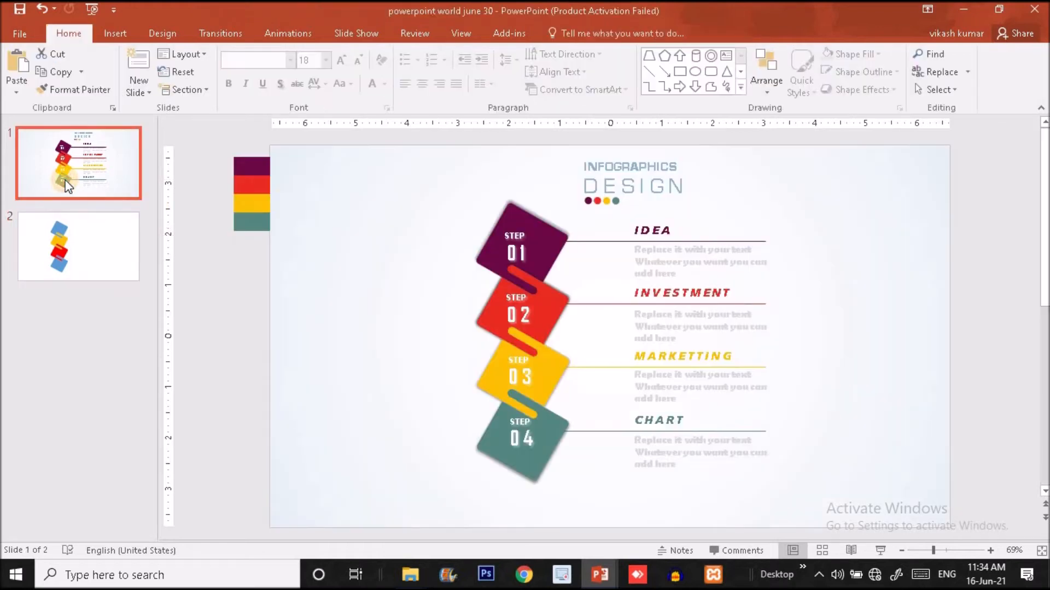
click(245, 204)
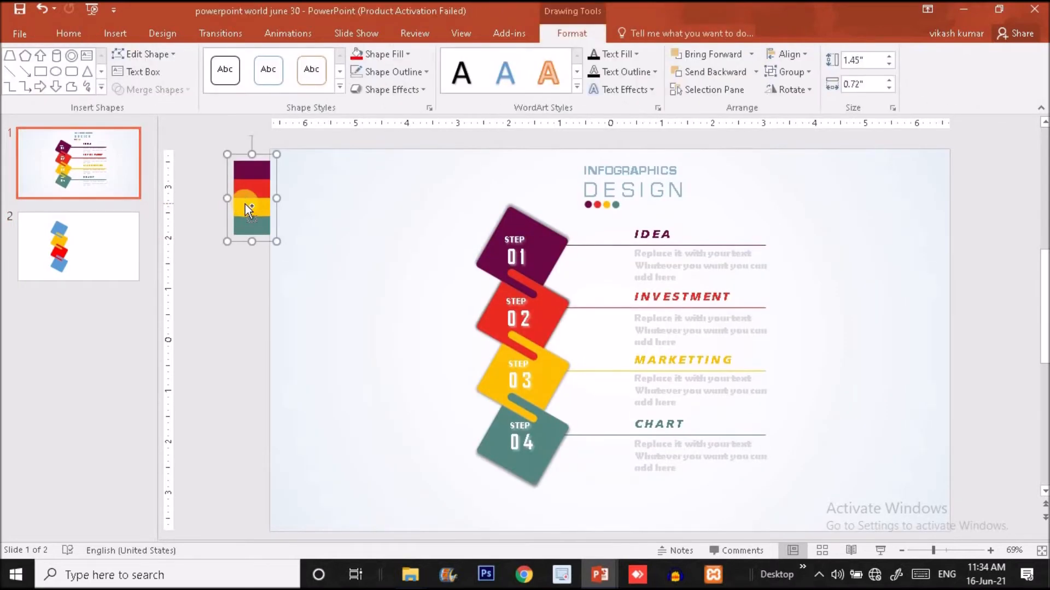
click(85, 256)
key(ctrl+v)
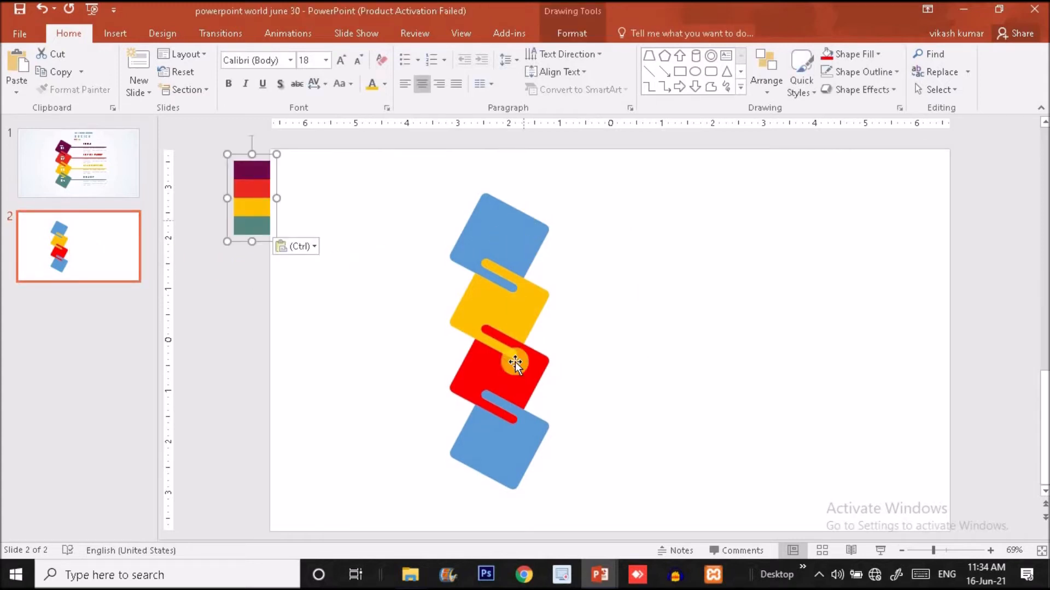
Step: Fill the first square of the group with the purple sampled from the palette strip
double_click(493, 232)
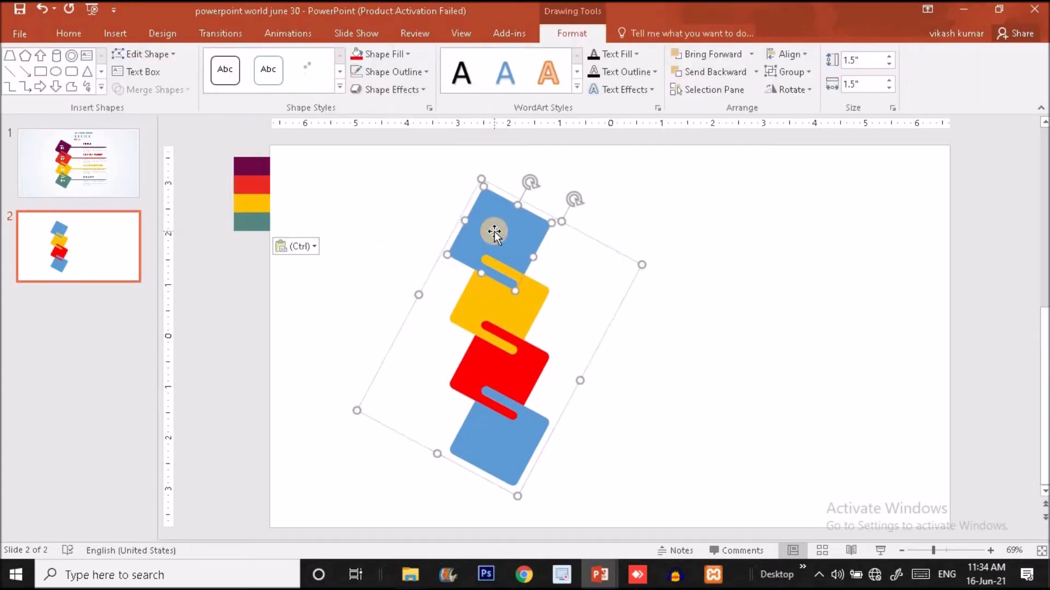
click(377, 52)
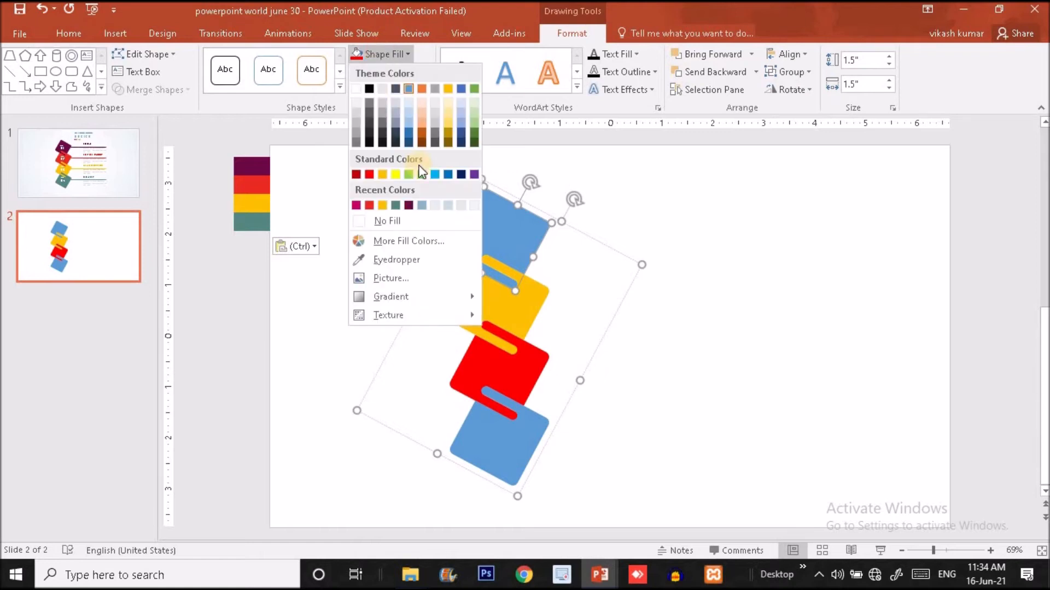
click(416, 262)
click(253, 168)
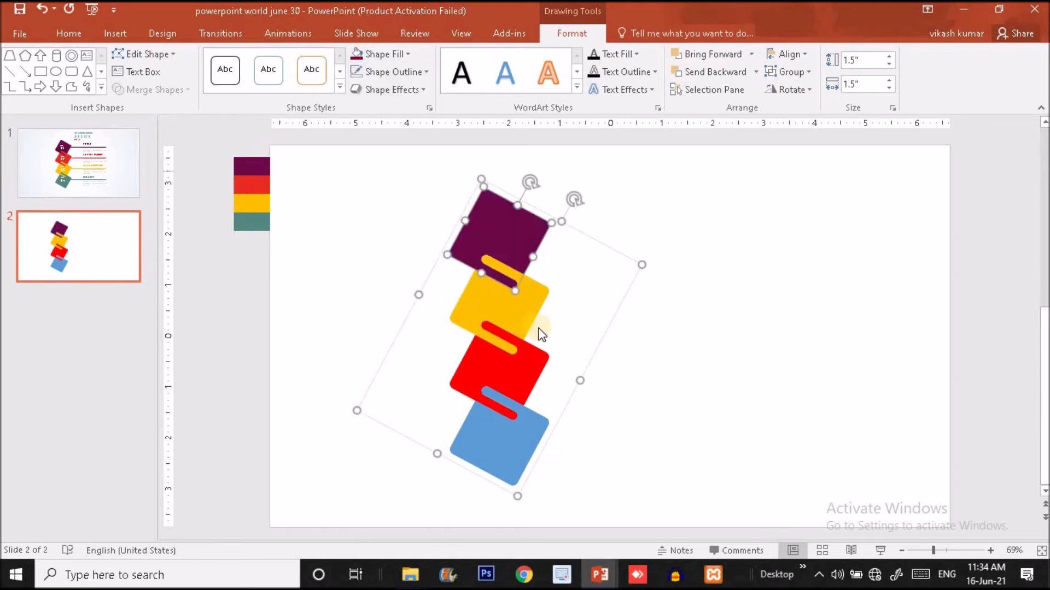
Step: Recolour the second square with the red sampled from the palette strip
click(509, 309)
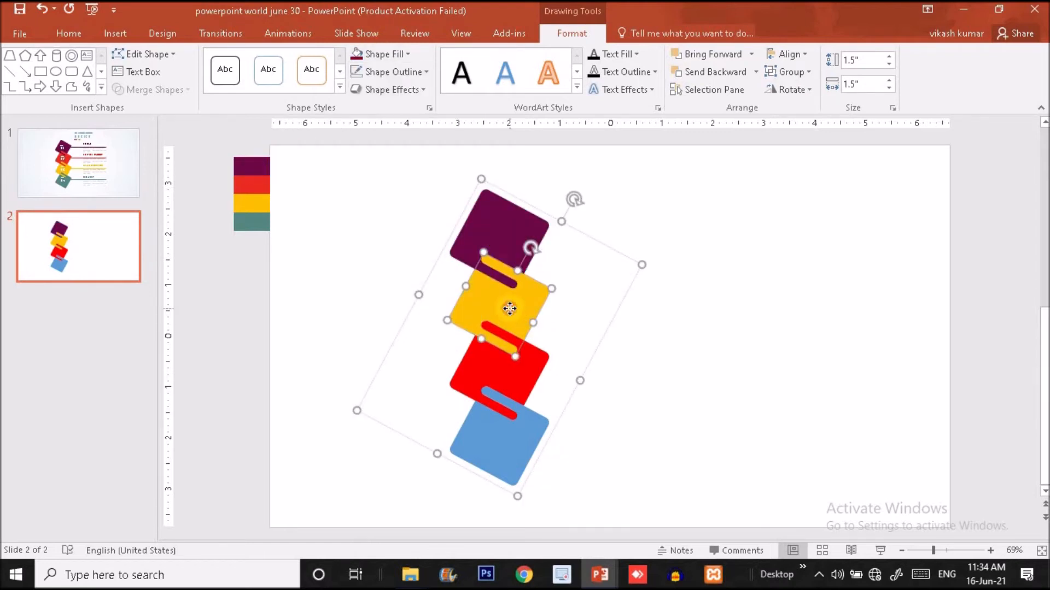
click(388, 51)
click(399, 263)
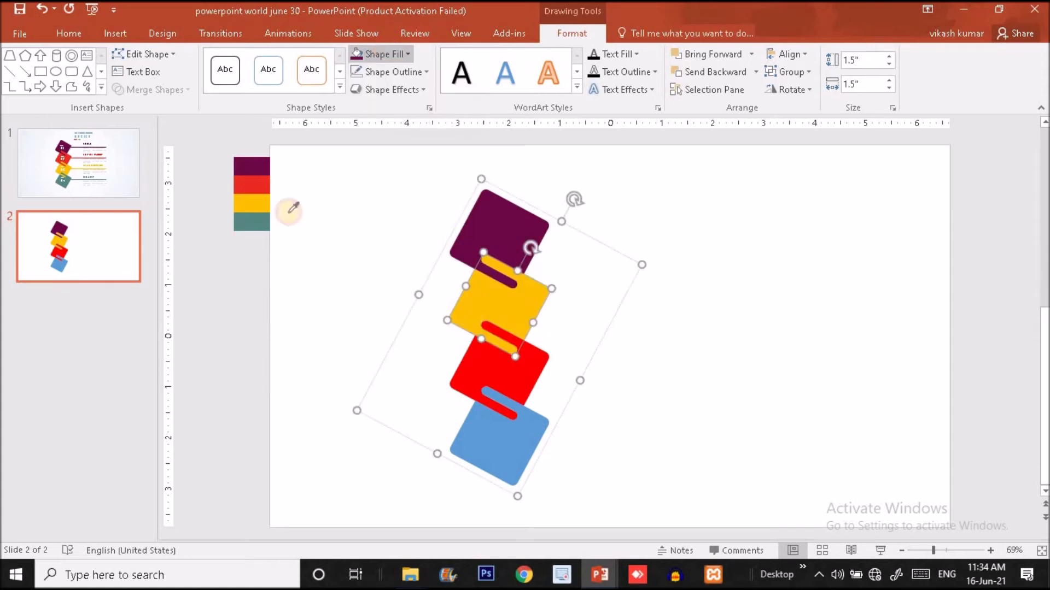
click(255, 185)
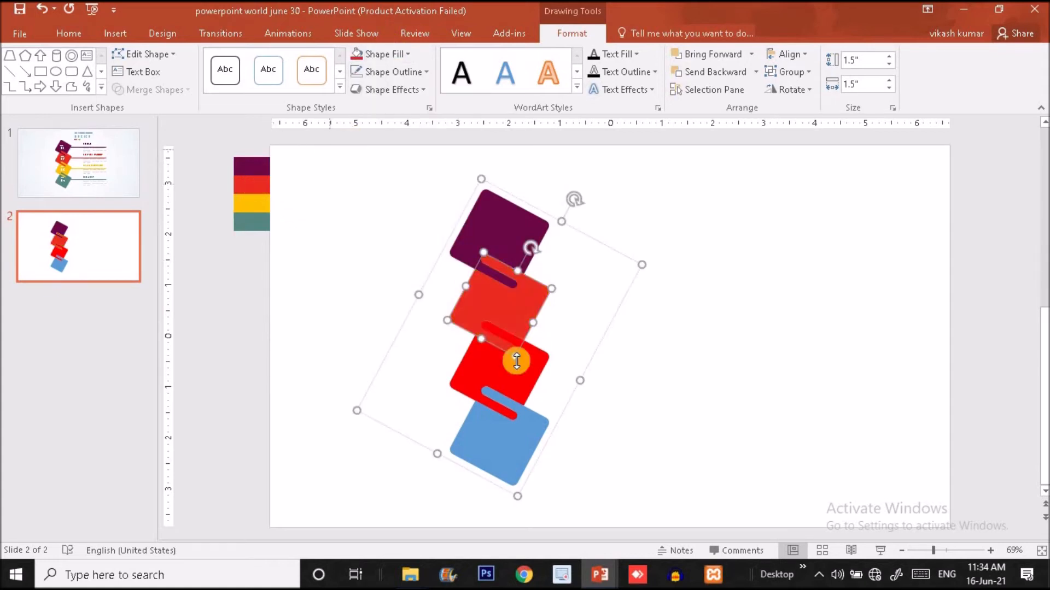
Step: Recolour the third square with the yellow sampled from the palette strip
click(494, 378)
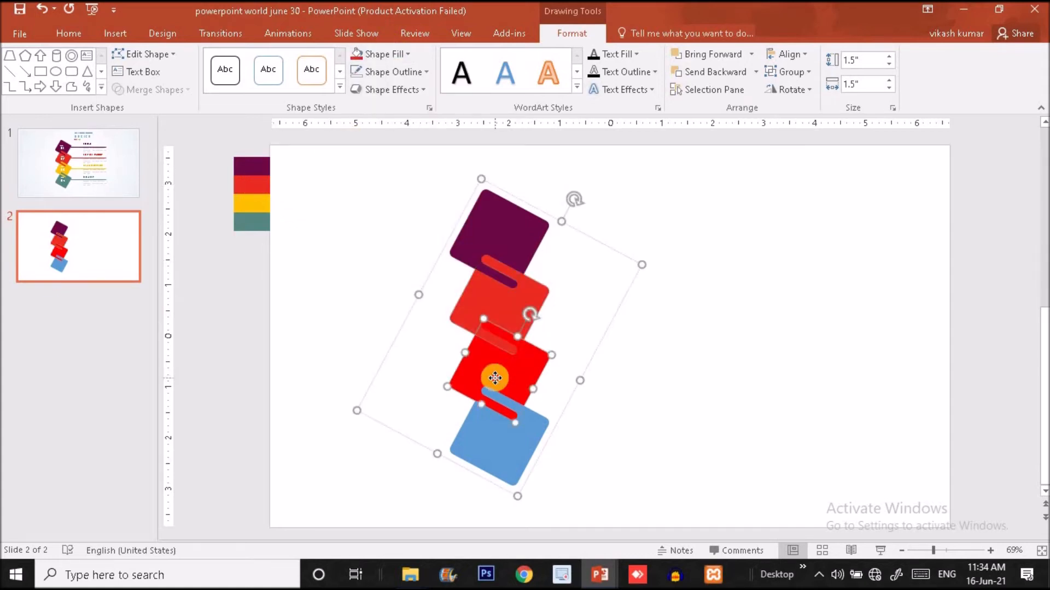
click(399, 54)
click(395, 263)
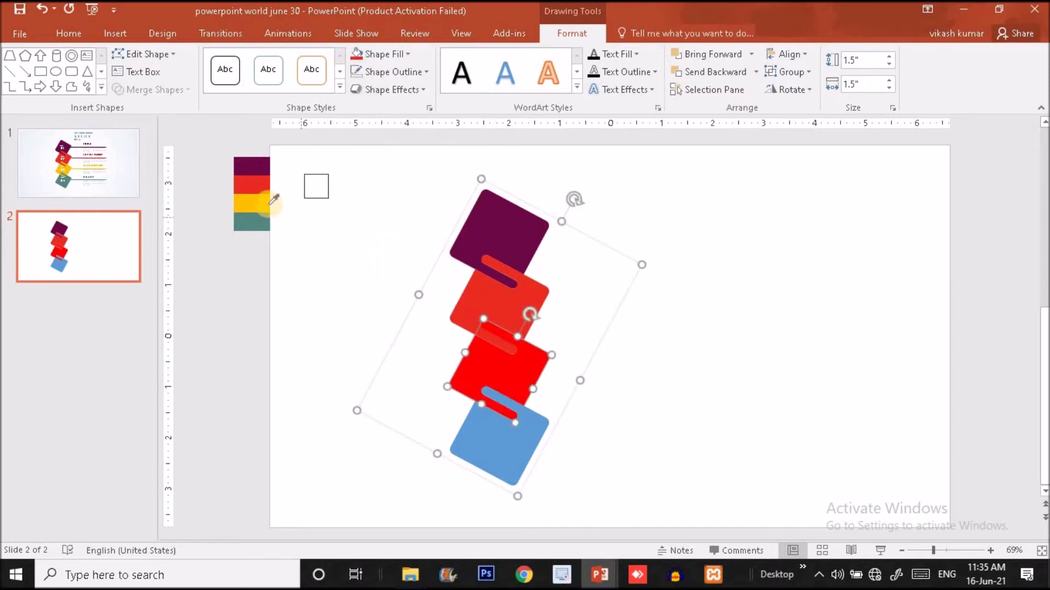
click(262, 204)
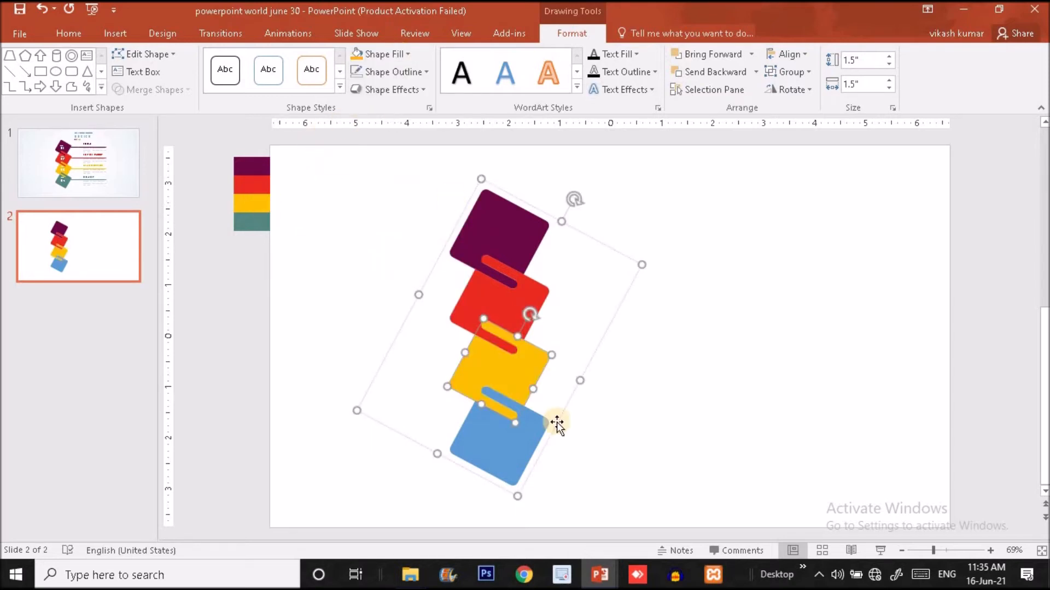
Step: Fill the fourth square with the green sampled from the palette strip, then deselect the group
click(510, 437)
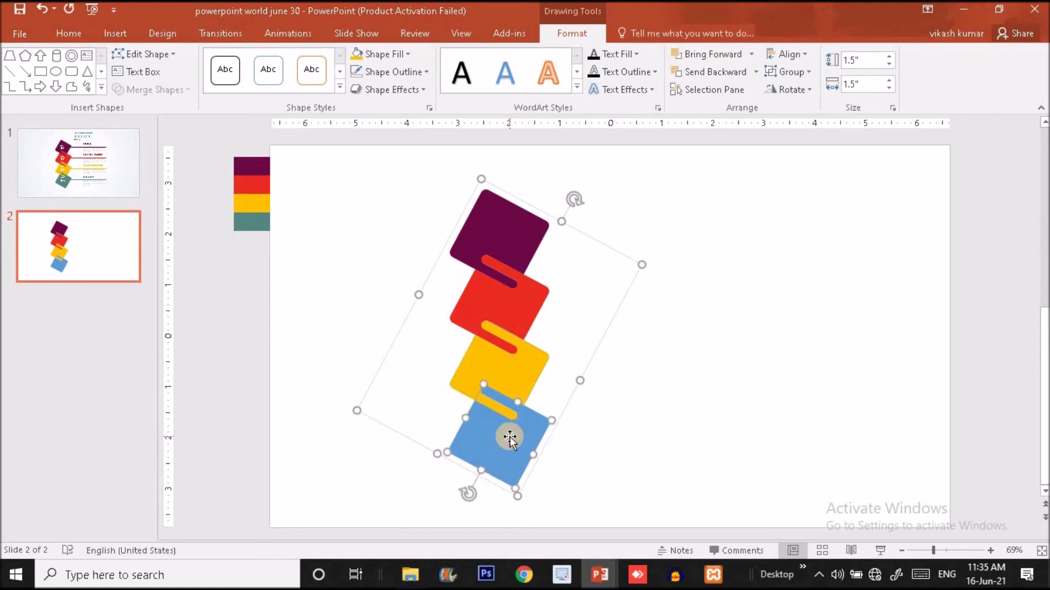
click(406, 54)
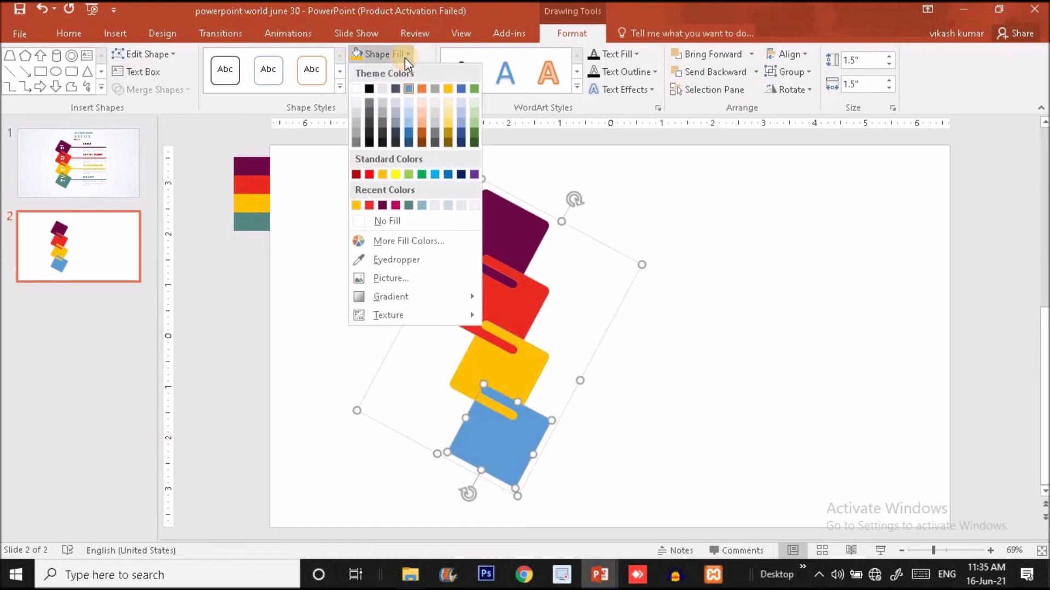
click(392, 259)
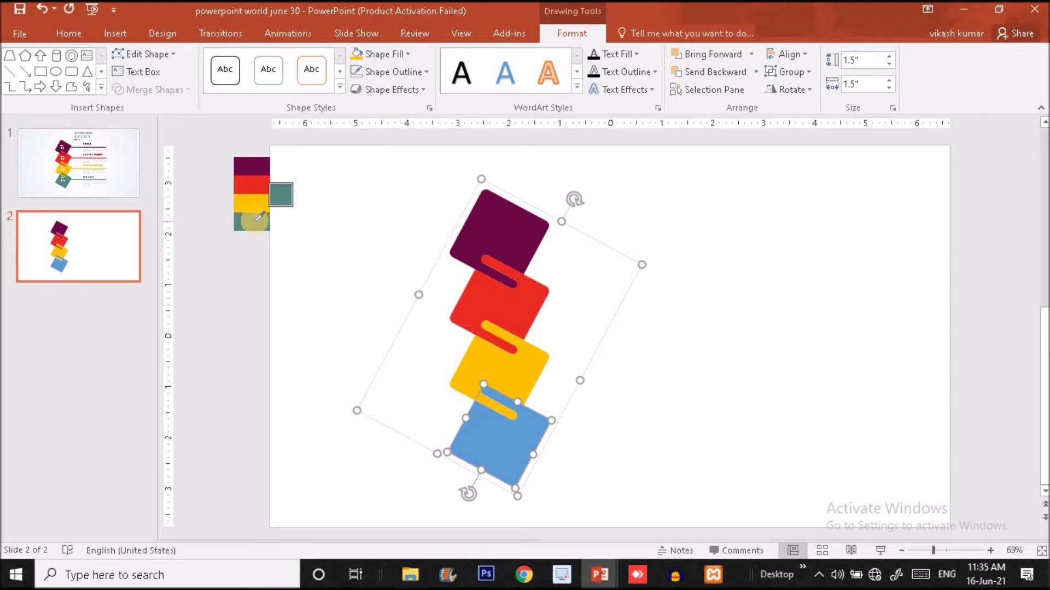
mouse_move(255, 220)
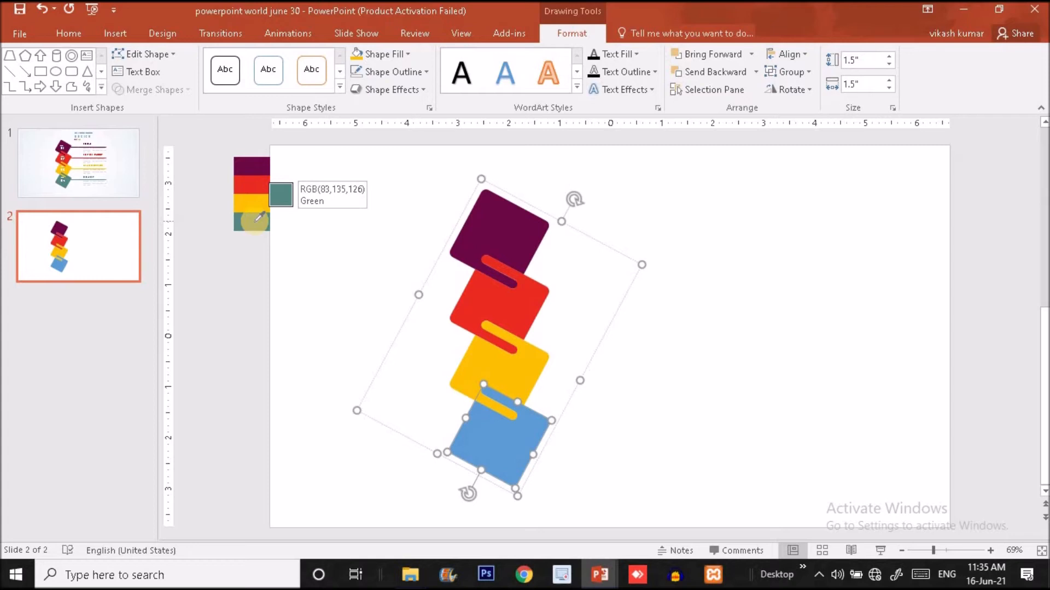
click(255, 221)
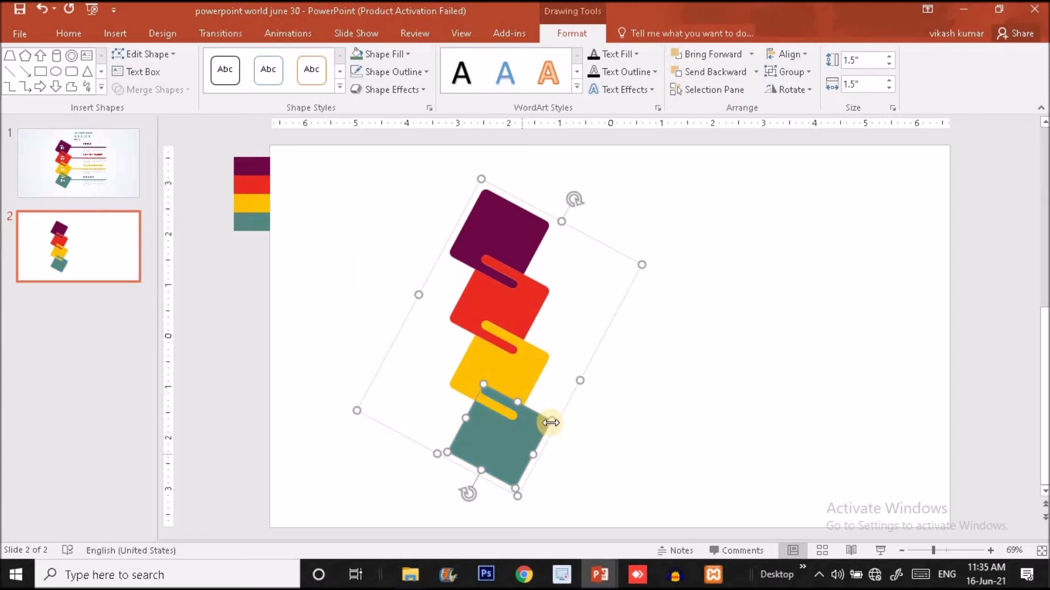
click(376, 300)
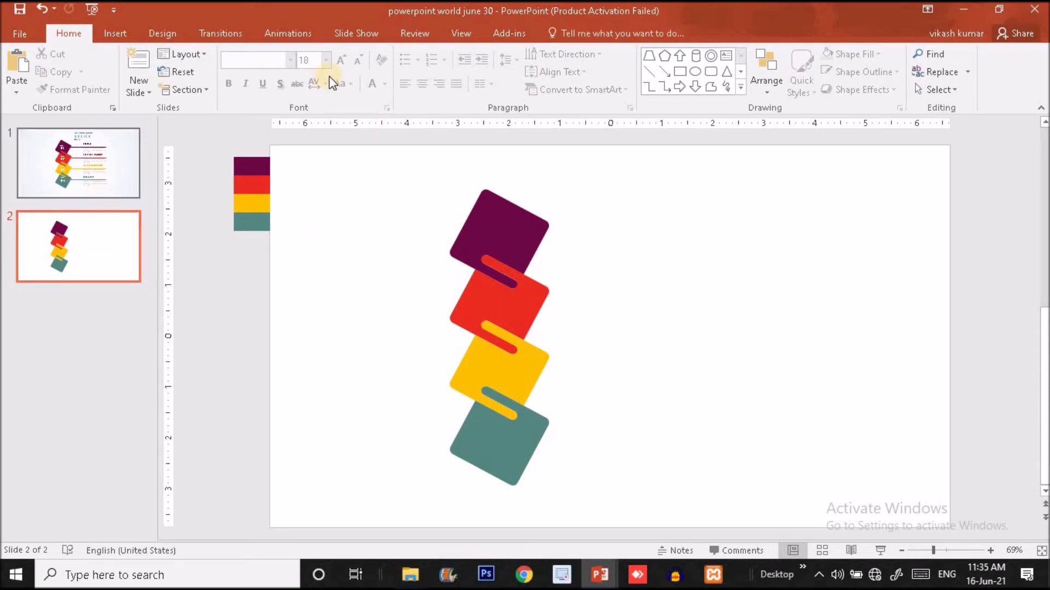
click(118, 34)
click(264, 81)
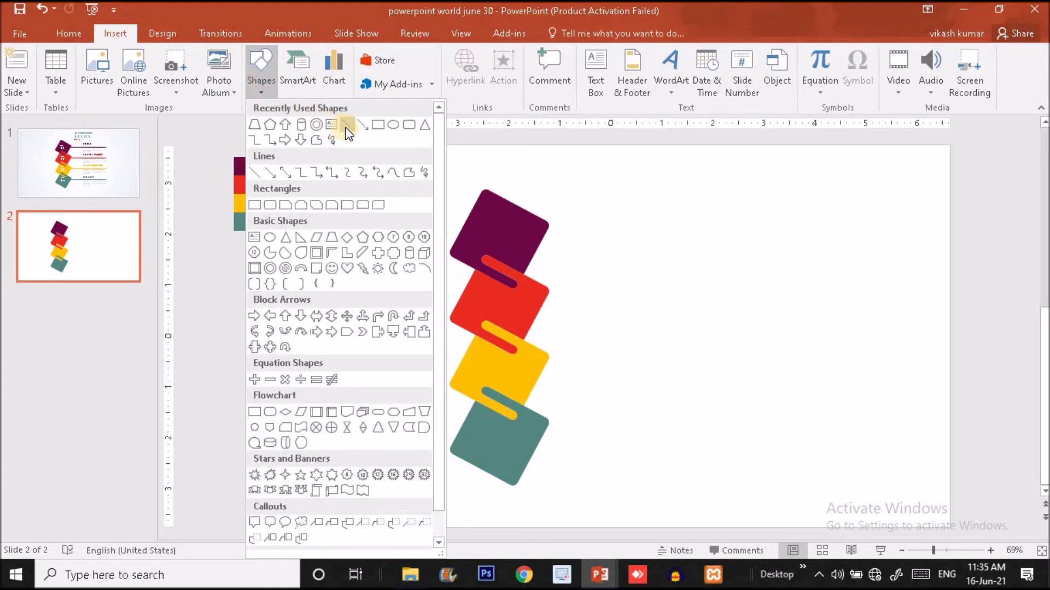
click(346, 127)
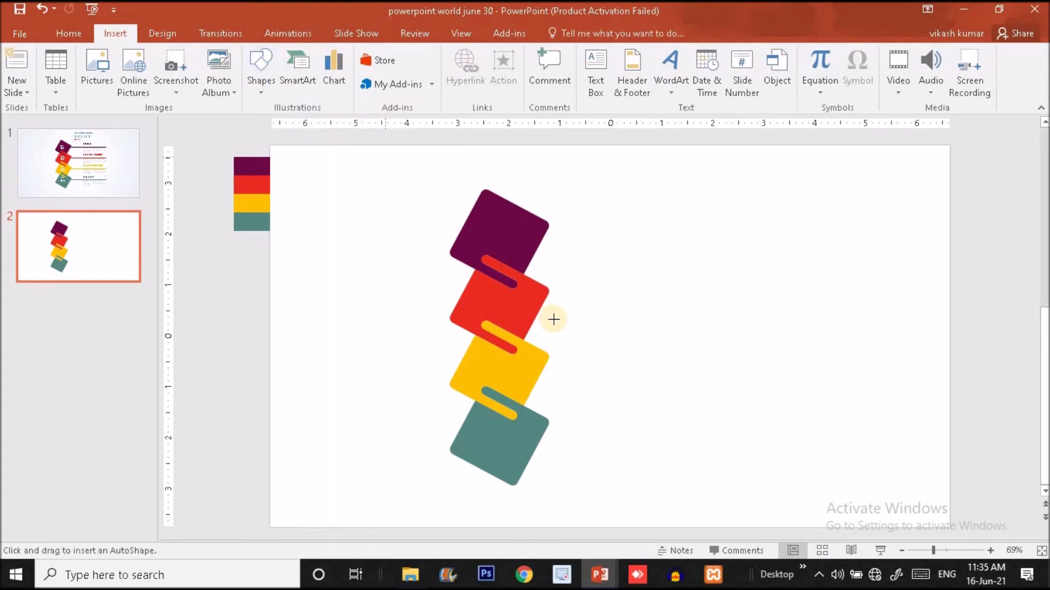
mouse_move(543, 238)
mouse_down()
mouse_move(838, 251)
mouse_move(776, 249)
mouse_up()
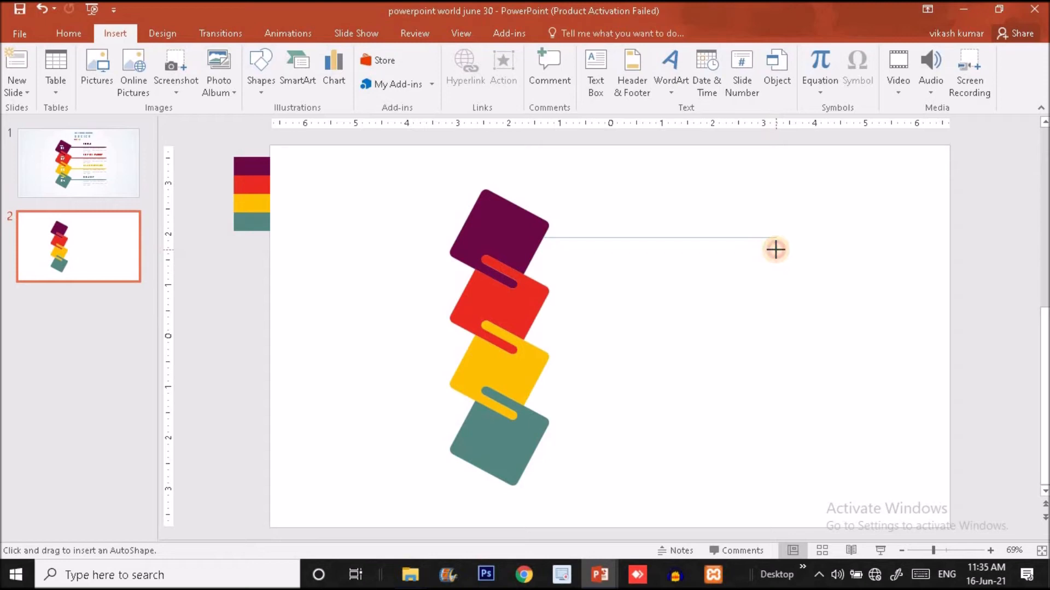
mouse_move(776, 249)
mouse_down()
mouse_move(803, 300)
mouse_move(771, 224)
mouse_move(799, 266)
mouse_move(785, 229)
mouse_up()
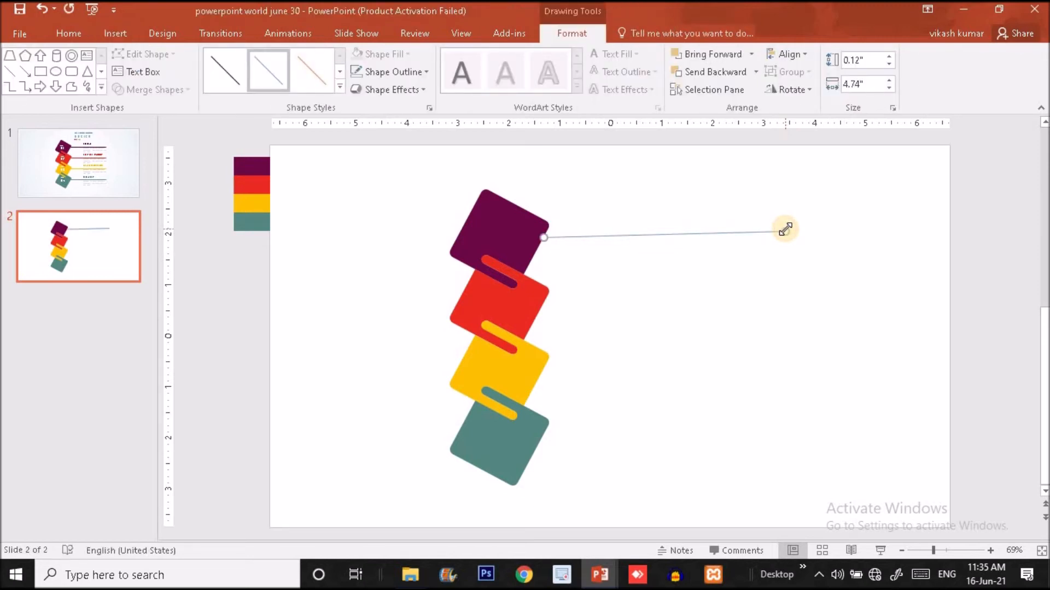
key(ctrl+z)
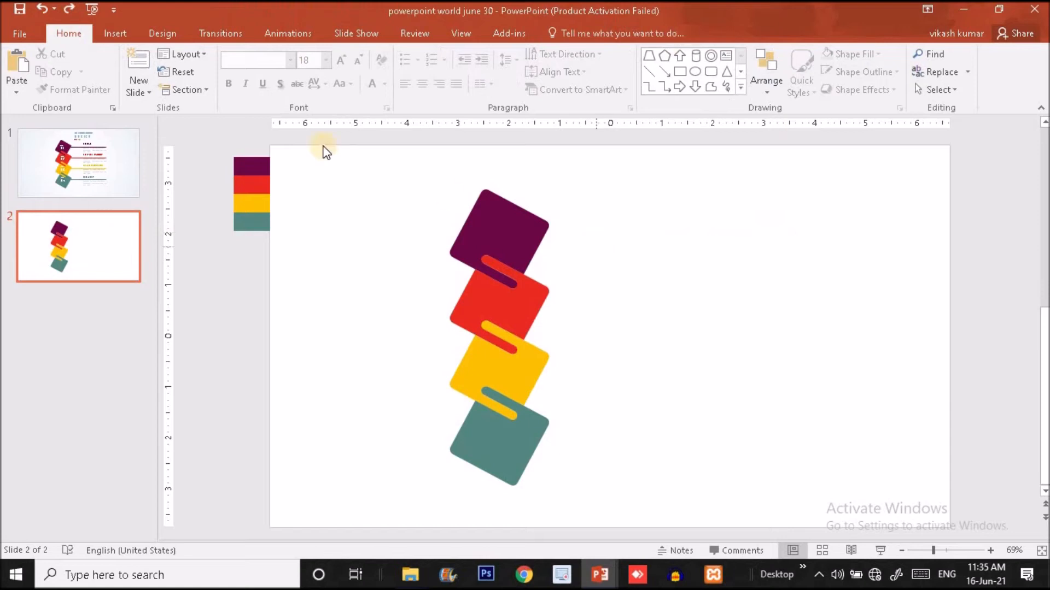
click(123, 36)
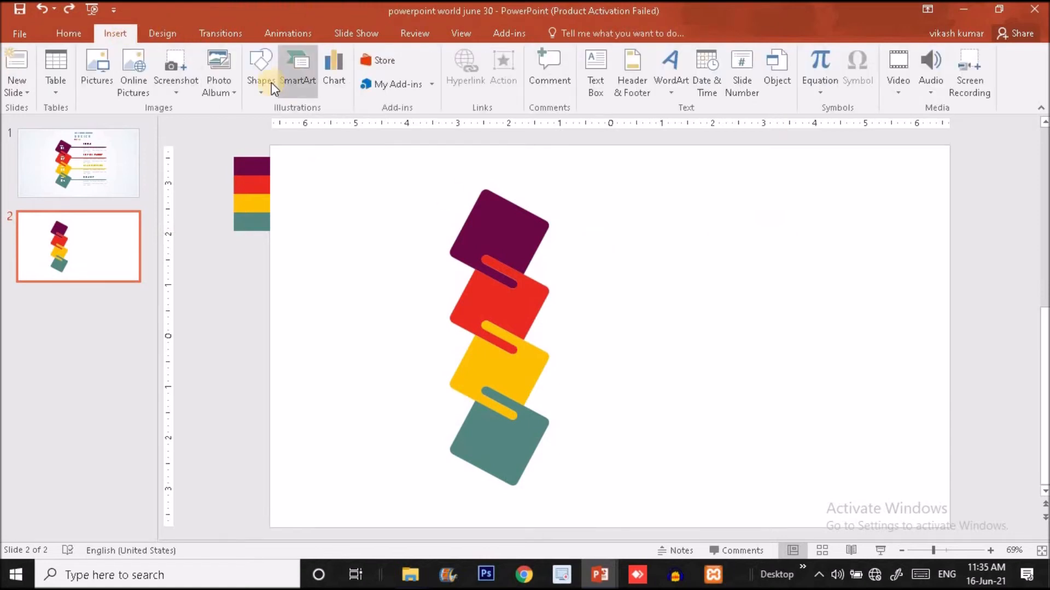
click(271, 82)
click(351, 124)
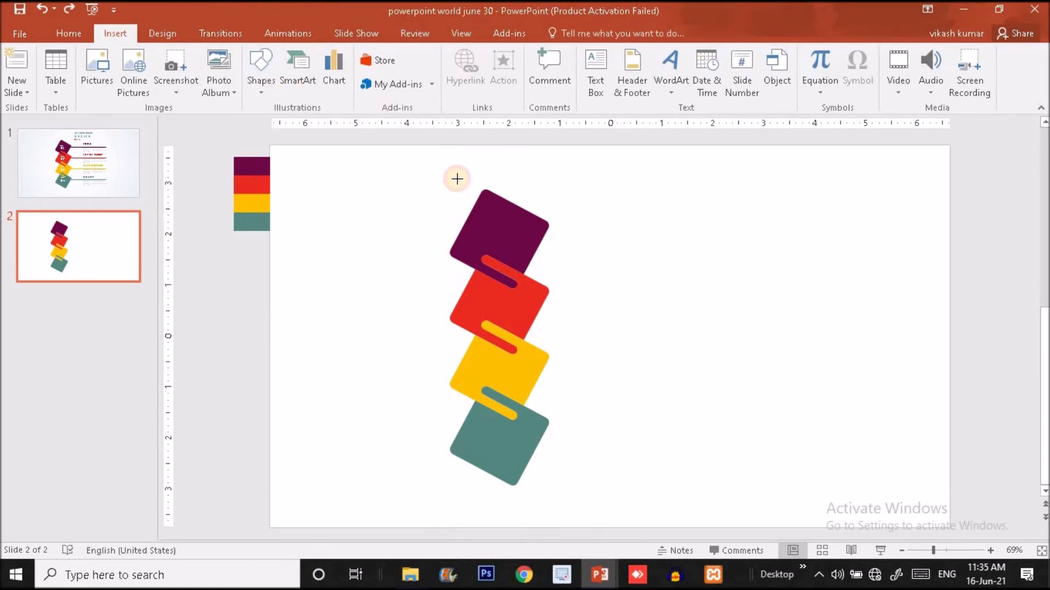
drag(543, 234, 782, 238)
key(ctrl+z)
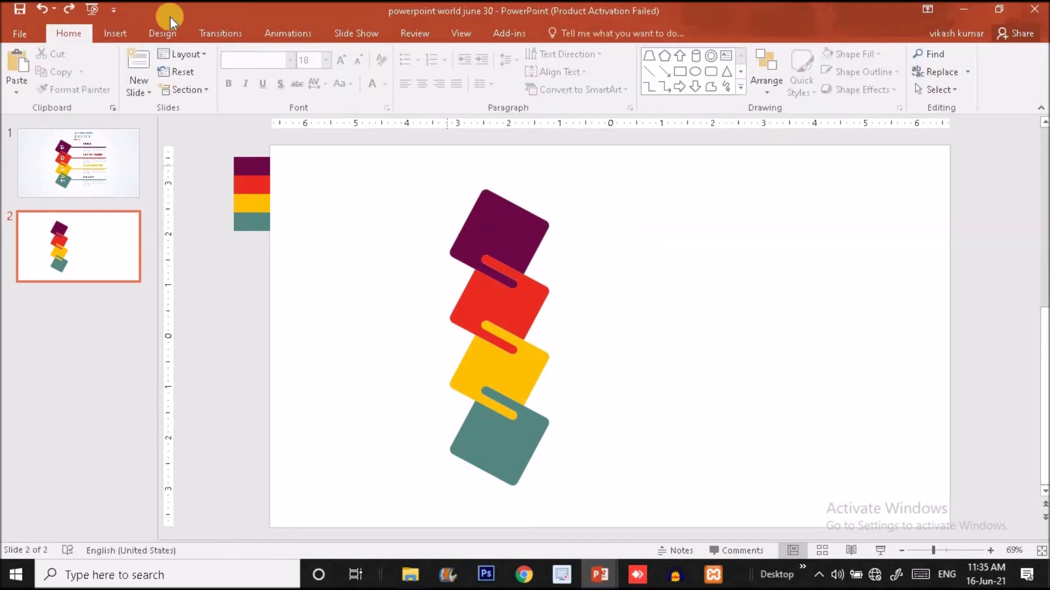
Step: Draw a horizontal line about 5.17" long, align its start with the purple square's outer corner, and send it to the back
click(117, 38)
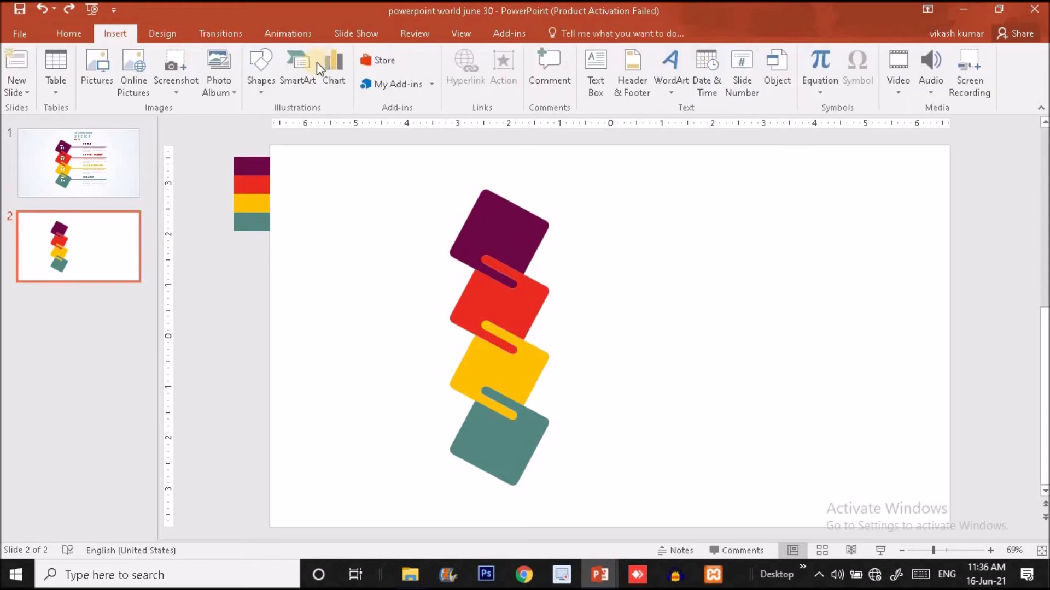
click(254, 84)
click(351, 128)
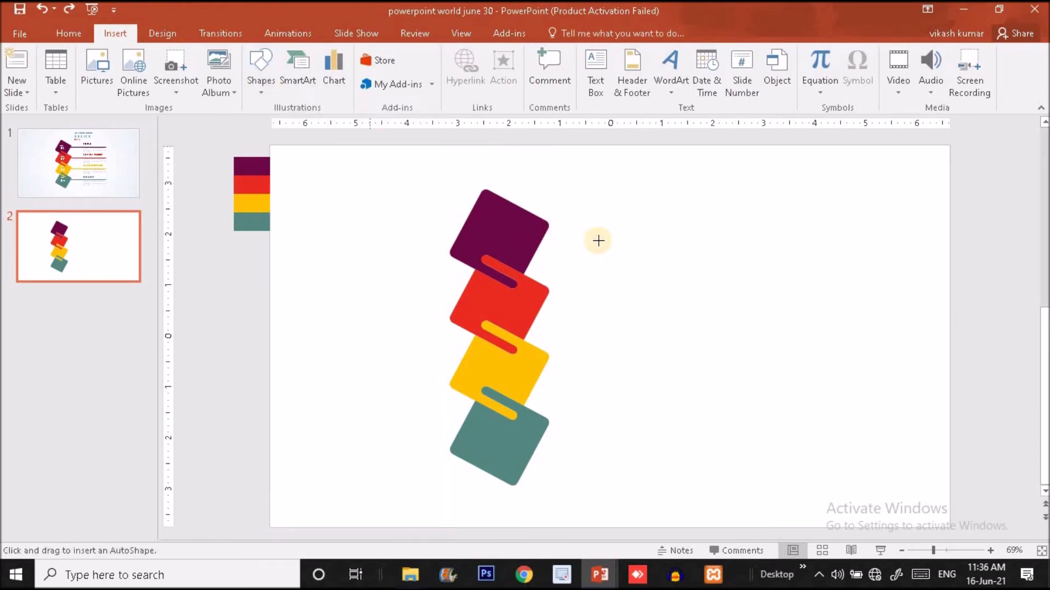
drag(573, 241, 837, 234)
drag(752, 241, 719, 235)
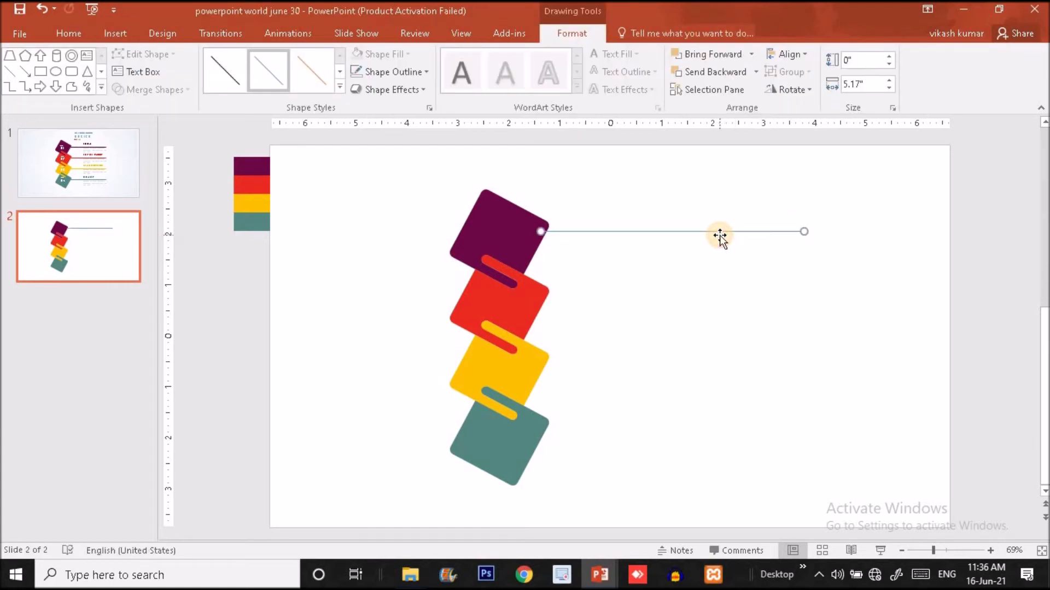
right_click(720, 236)
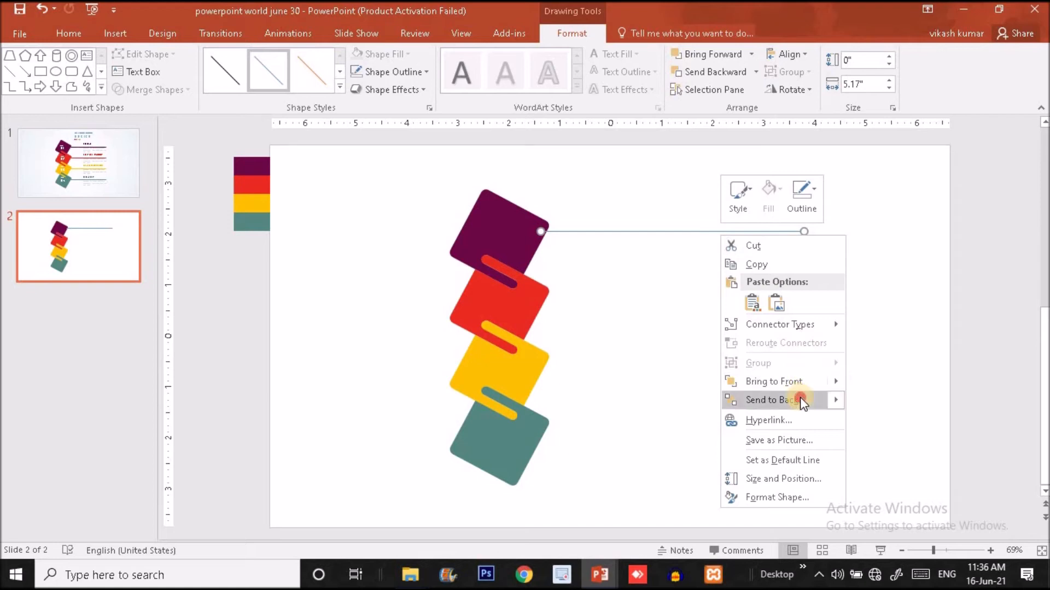
click(800, 399)
click(700, 252)
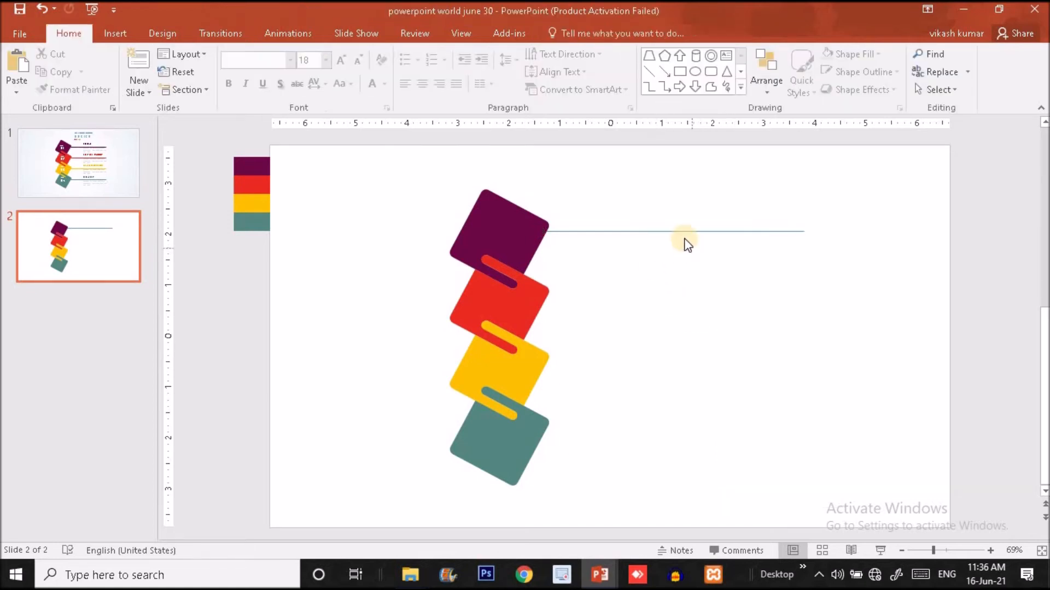
Step: Duplicate the horizontal line straight down so the copy extends from the red square
click(683, 232)
drag(687, 239, 689, 302)
key(Up)
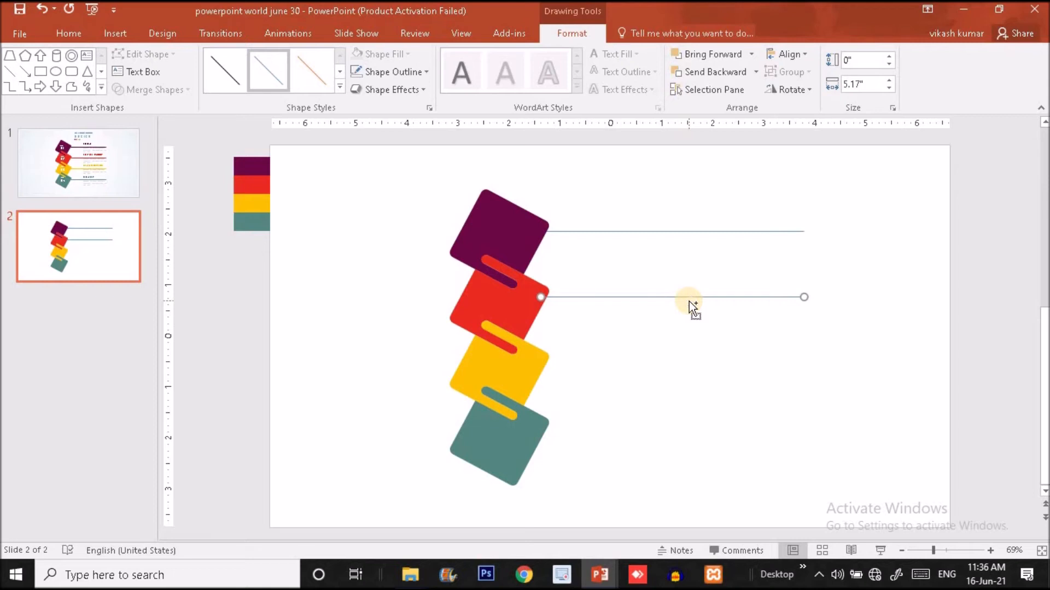
Step: Duplicate the line twice more for the yellow and green squares, and send the yellow square's line to the back
key(ctrl+d)
key(ctrl+d)
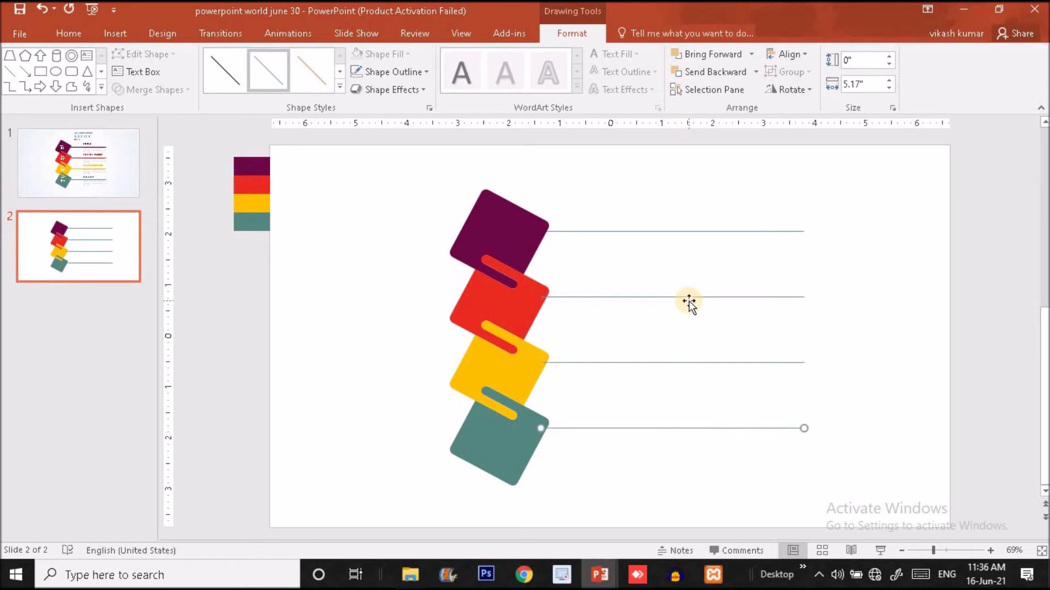
click(630, 361)
right_click(630, 361)
click(678, 246)
click(677, 244)
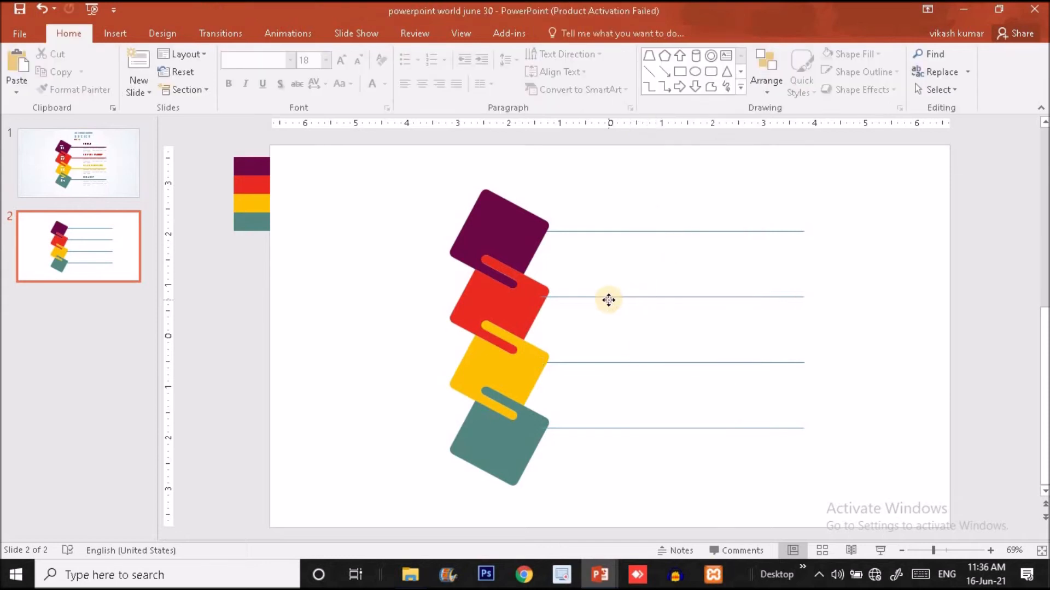
Step: Send the red square's line and the green square's line to the back
click(608, 300)
right_click(608, 300)
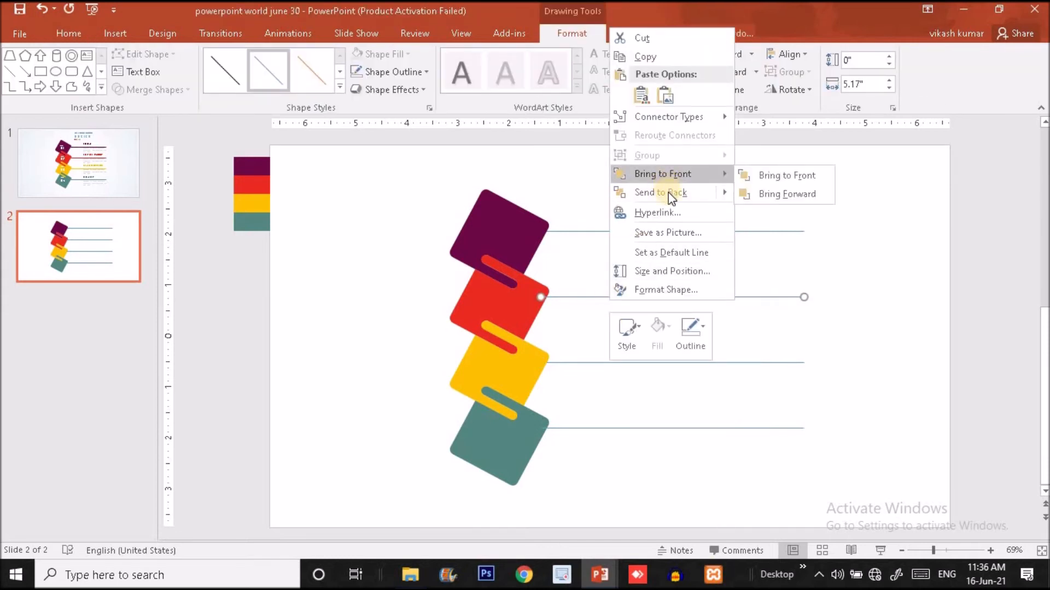
click(668, 188)
click(603, 428)
right_click(604, 428)
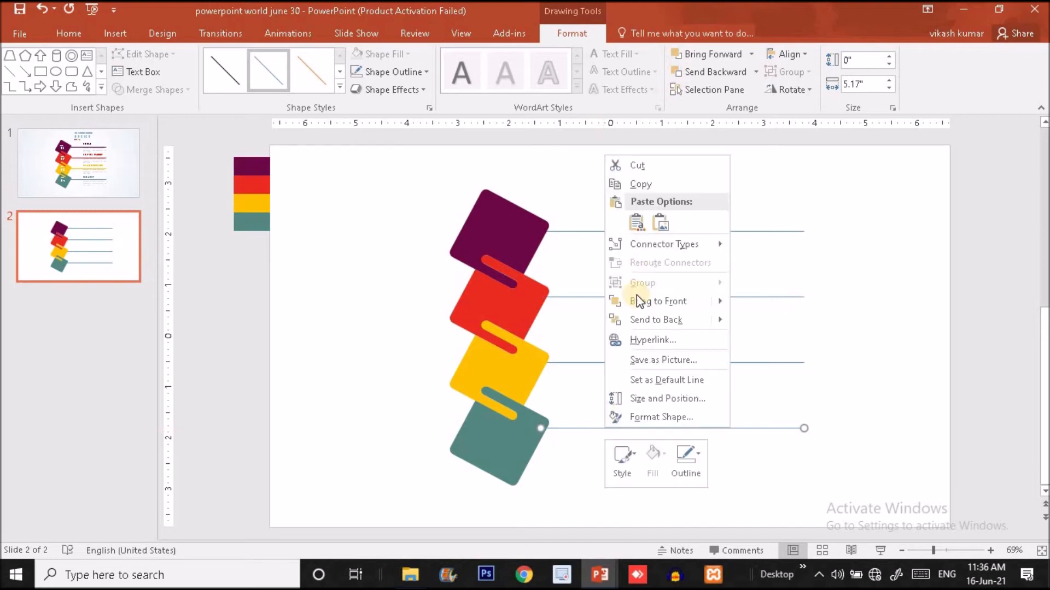
click(660, 318)
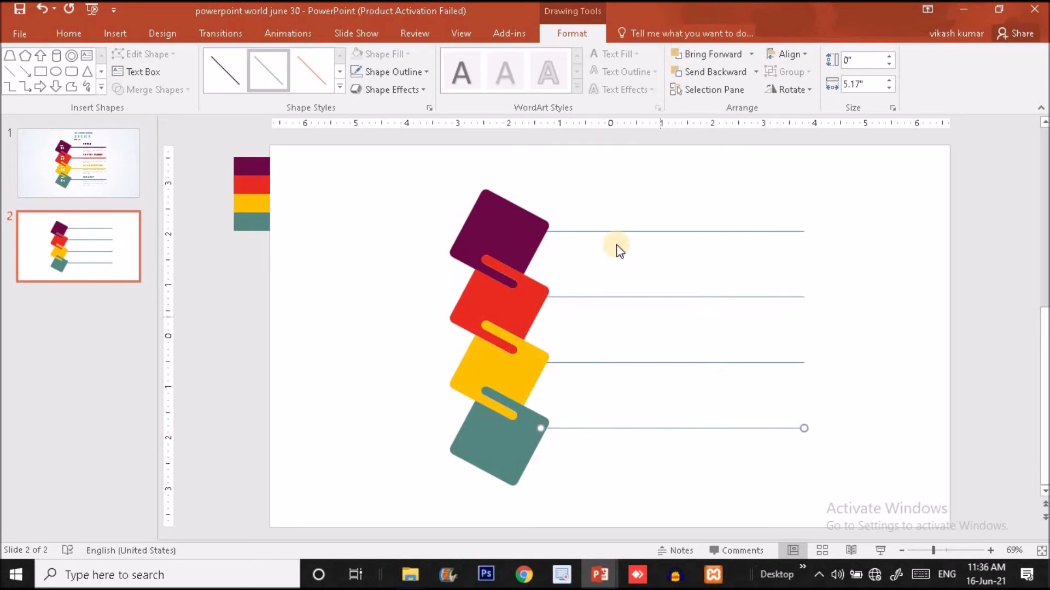
Step: Set the outline weight of all four connector lines to 2¼ pt, then deselect them
click(608, 231)
shift+click(614, 295)
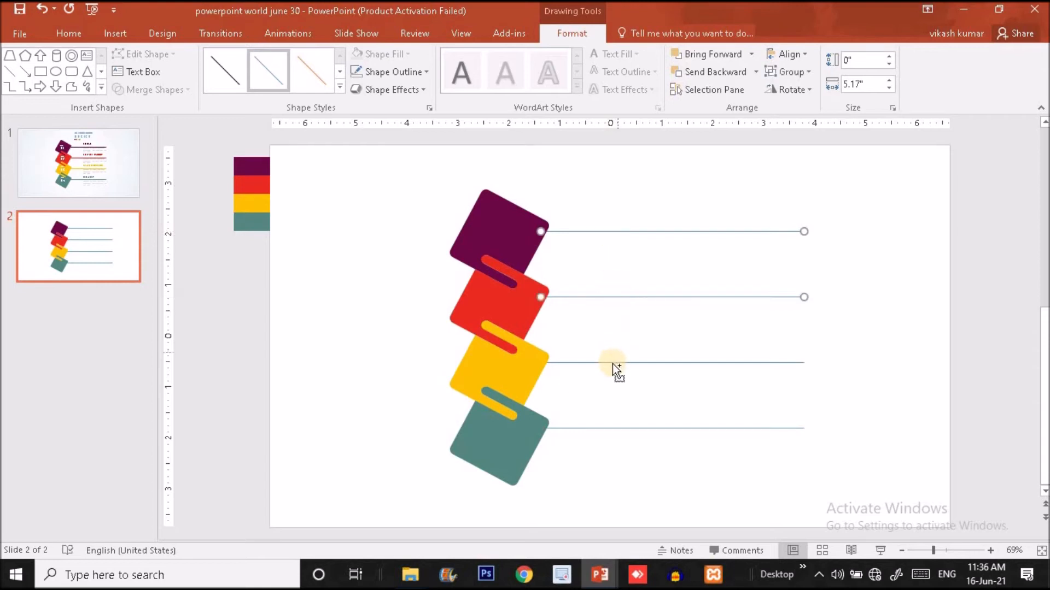
shift+click(613, 363)
shift+click(606, 428)
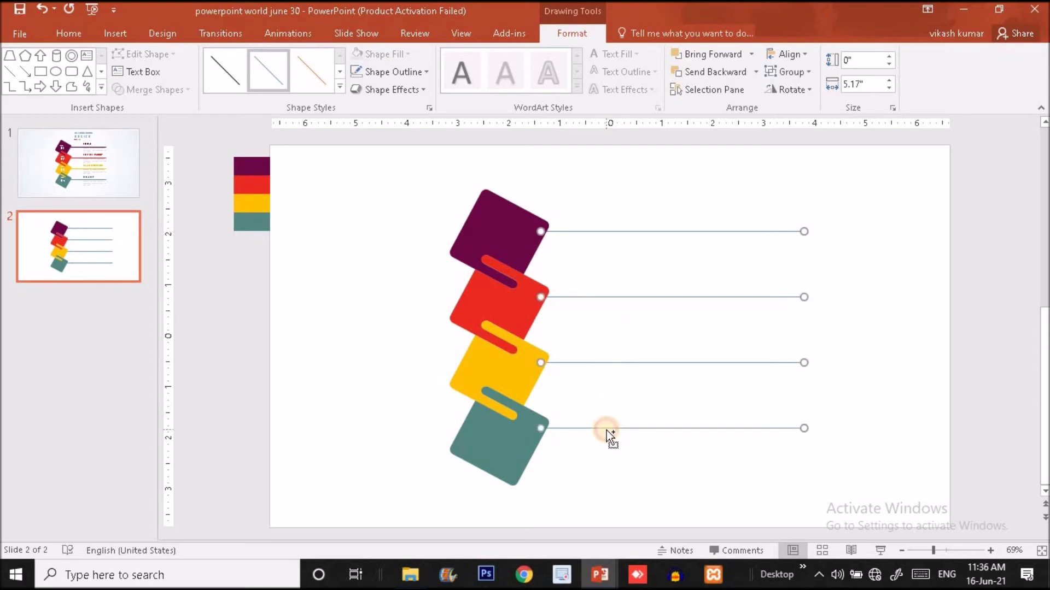
click(415, 71)
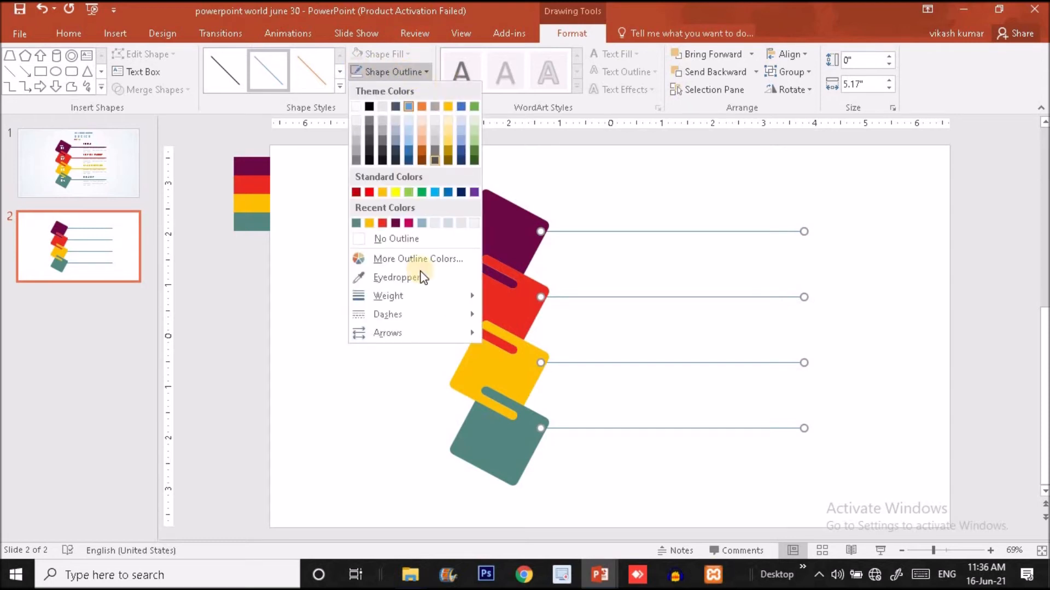
click(418, 298)
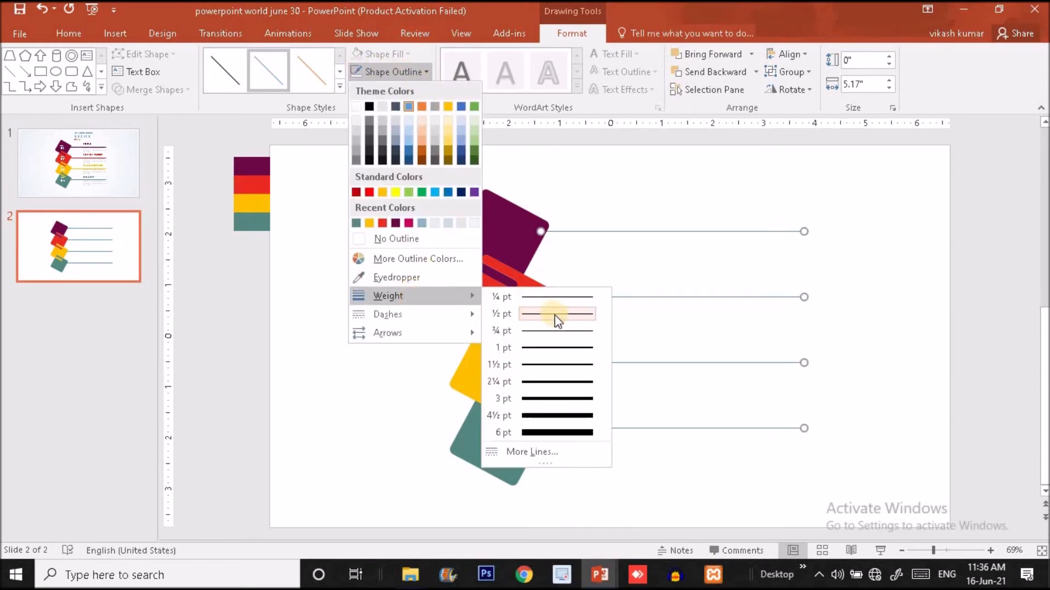
click(559, 381)
click(638, 231)
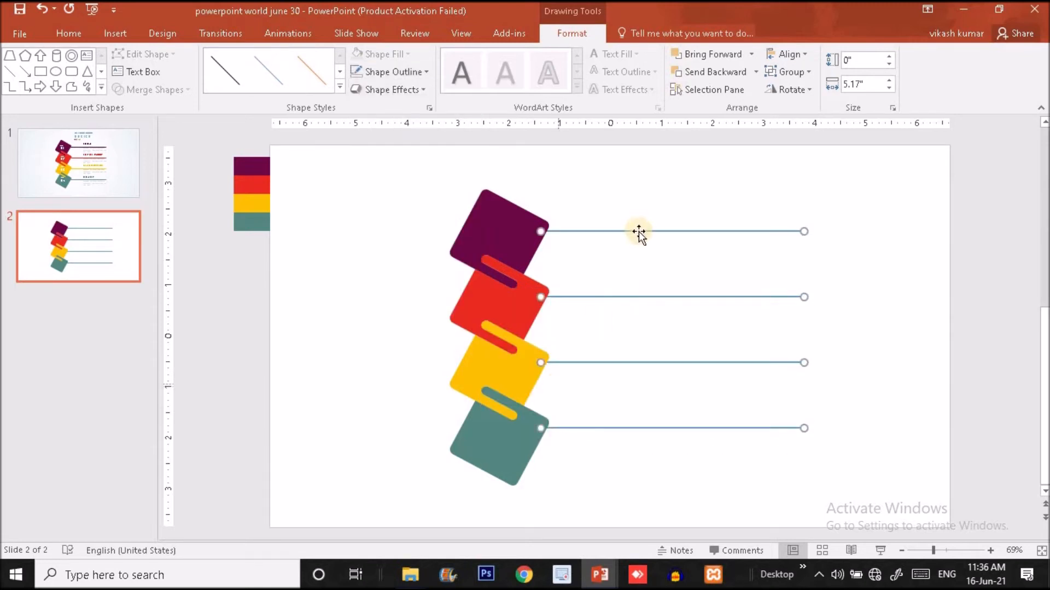
click(668, 205)
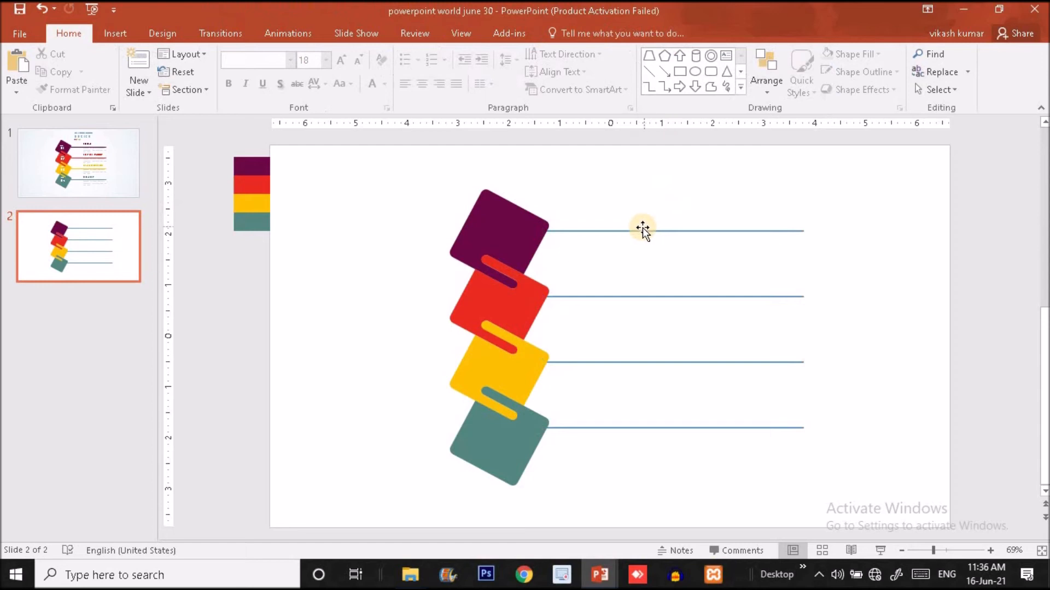
Step: Recolour the top line with the recent purple and the second line with the recent red
click(637, 231)
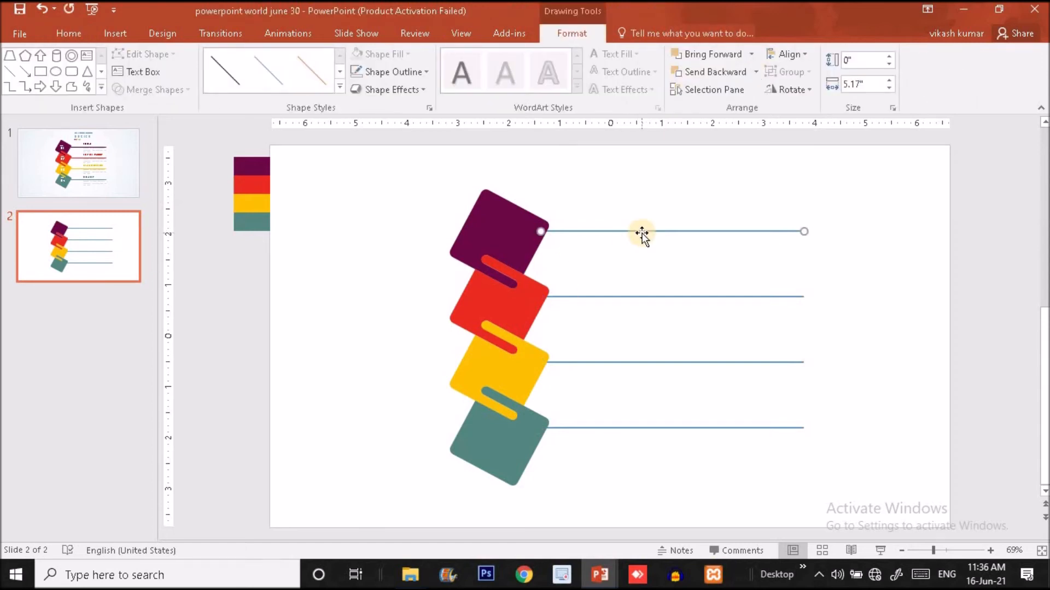
click(427, 73)
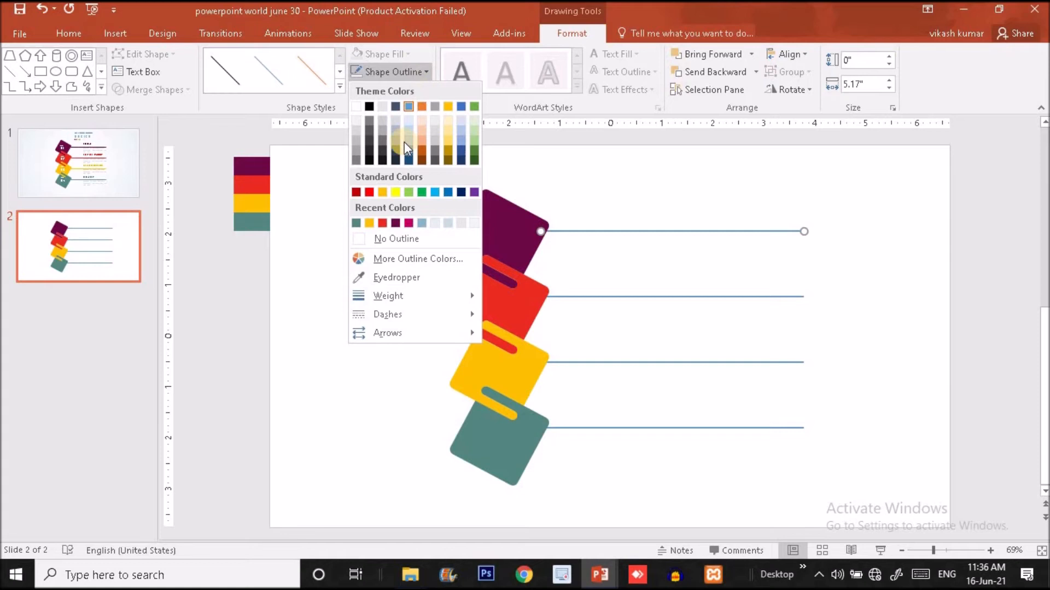
click(396, 225)
click(595, 295)
click(395, 73)
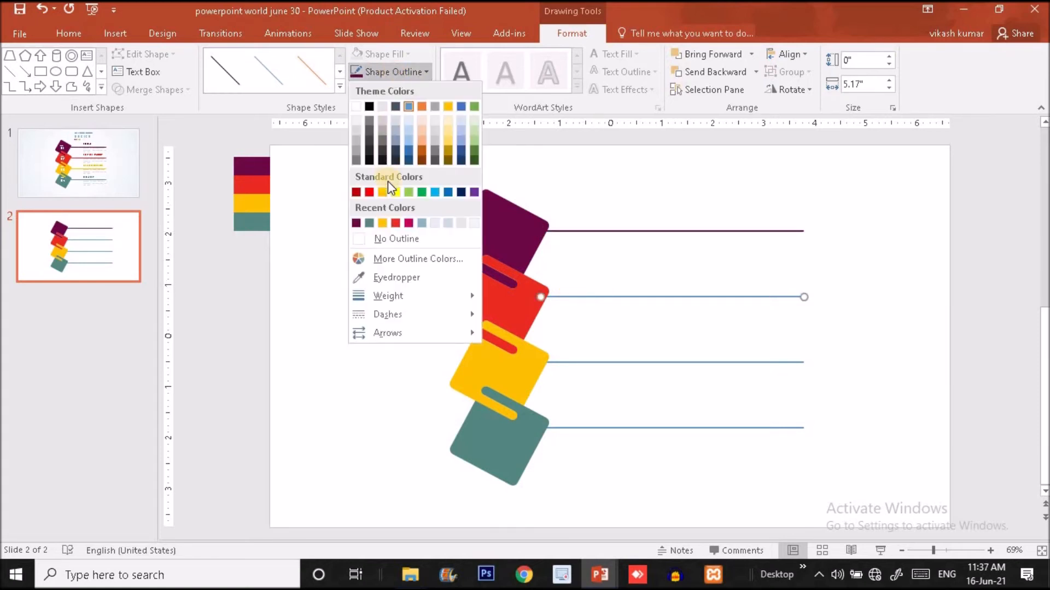
click(408, 223)
Step: Recolour the third line with the recent yellow and the fourth line with the recent green
click(617, 362)
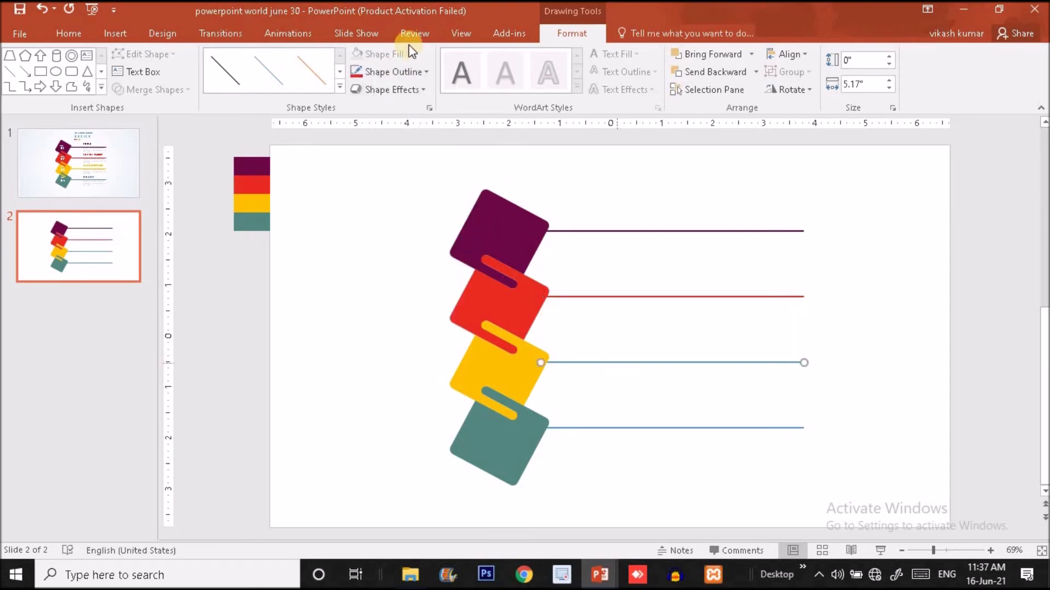
click(383, 68)
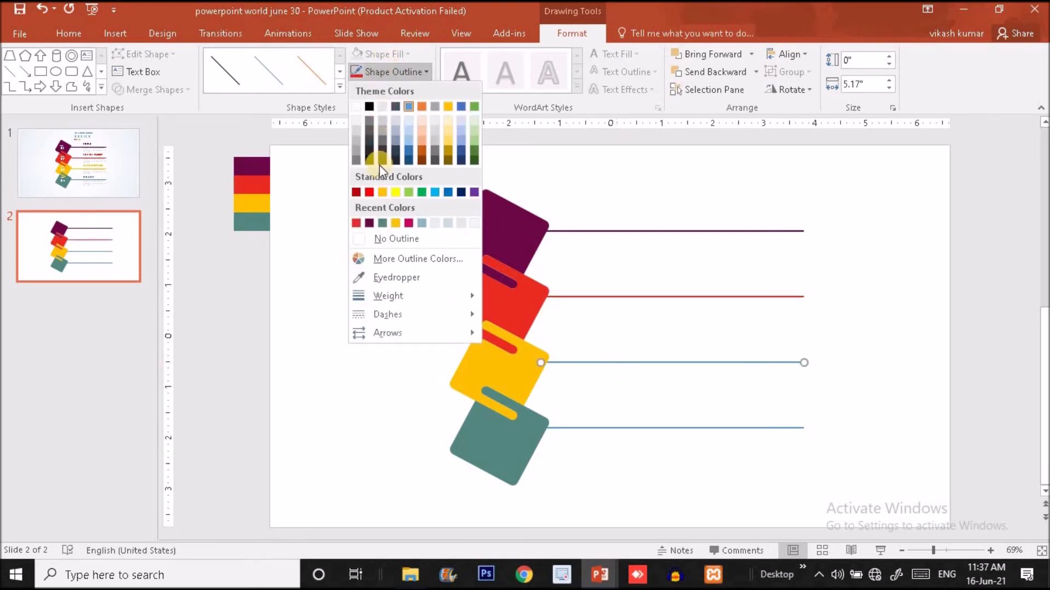
click(396, 223)
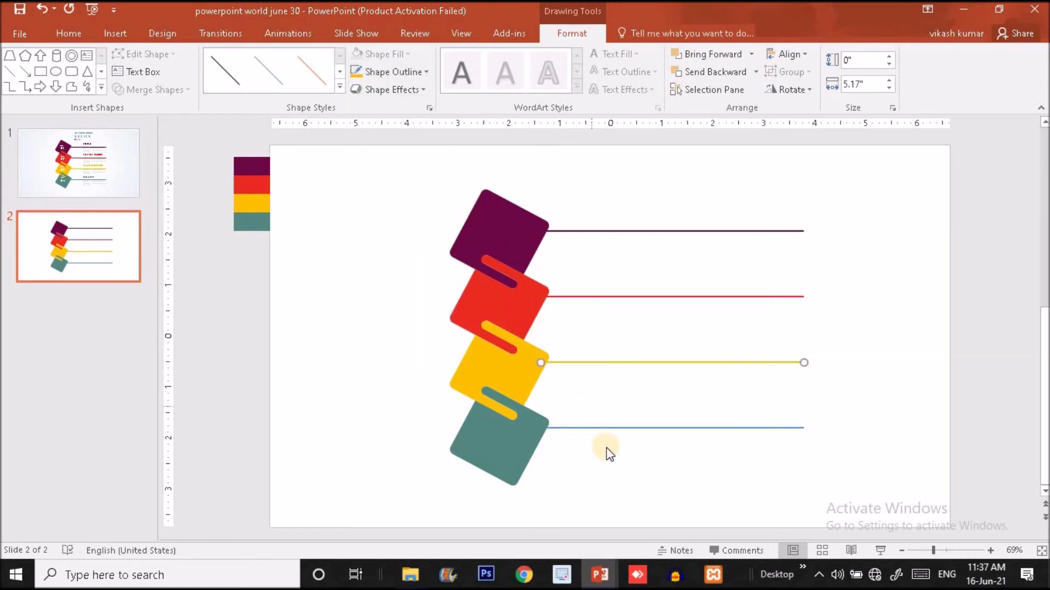
click(610, 429)
click(416, 76)
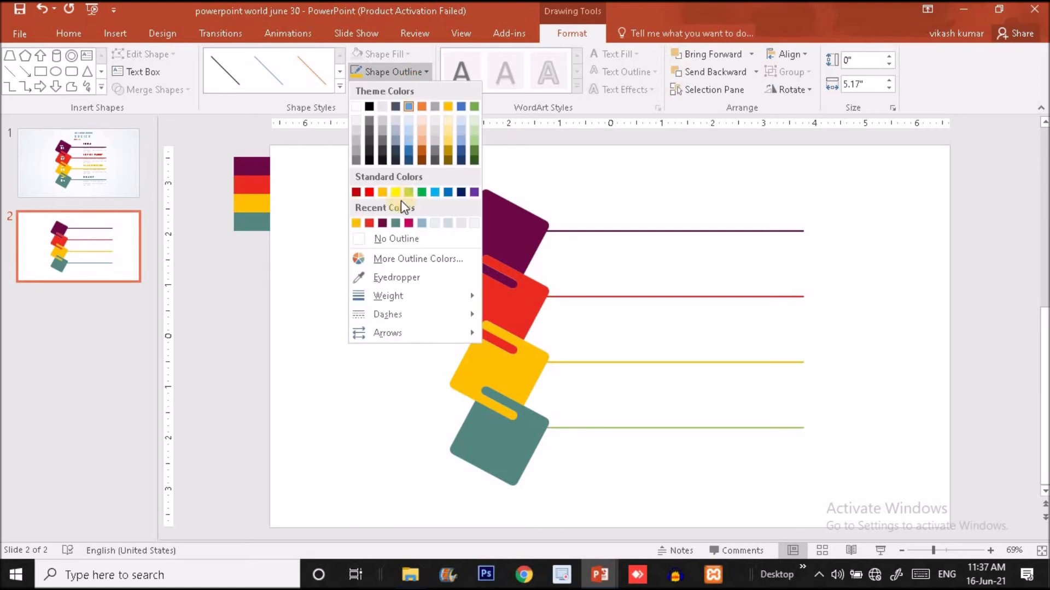
click(395, 222)
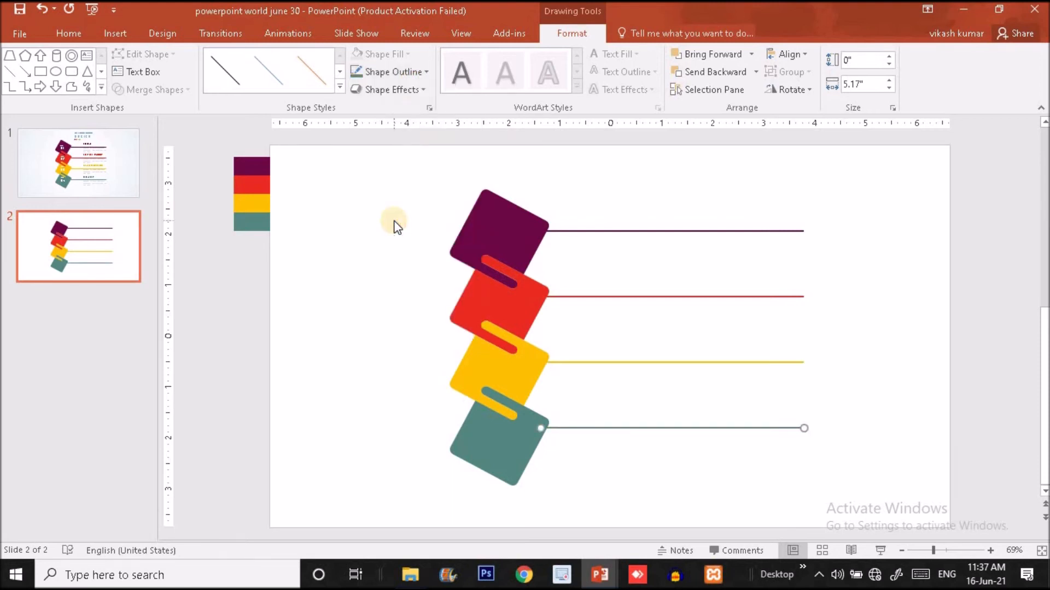
click(413, 72)
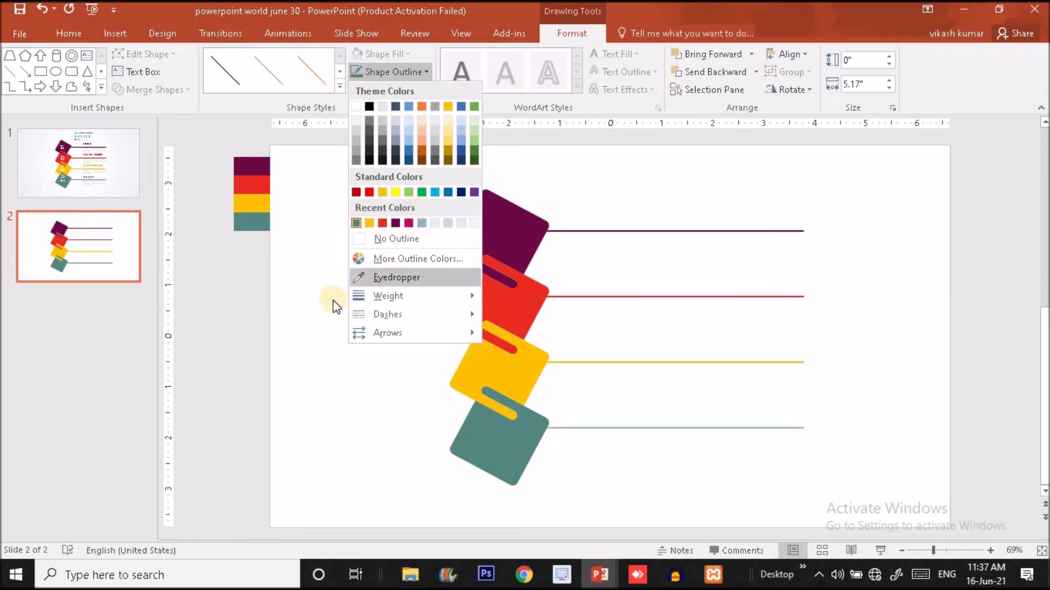
click(317, 310)
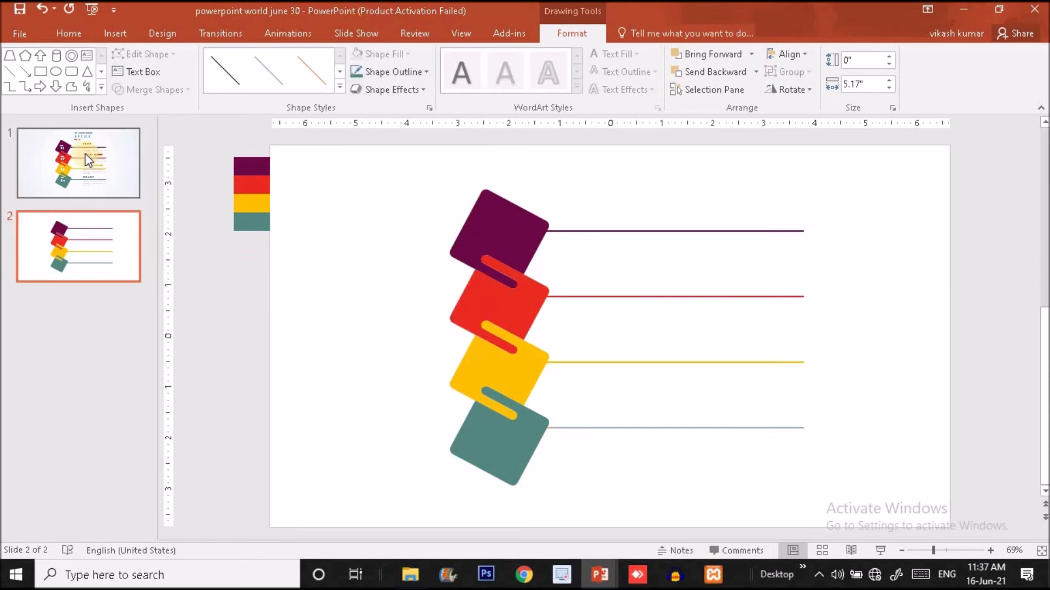
Step: Give slide 2's background a gradient fill and colour its 100% stop Blue, Accent 1, Lighter 80%
right_click(329, 261)
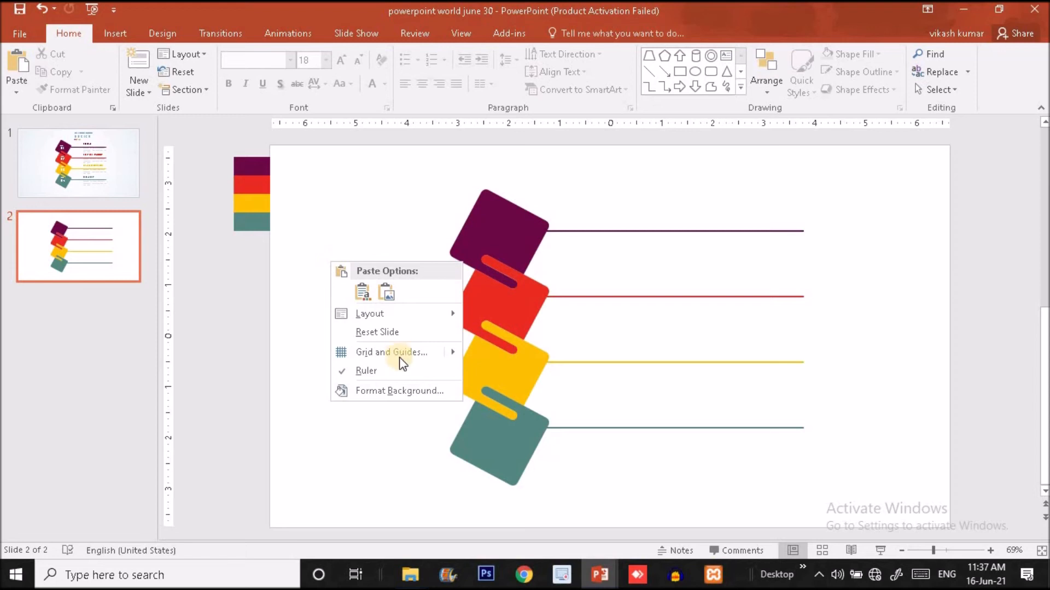
click(395, 389)
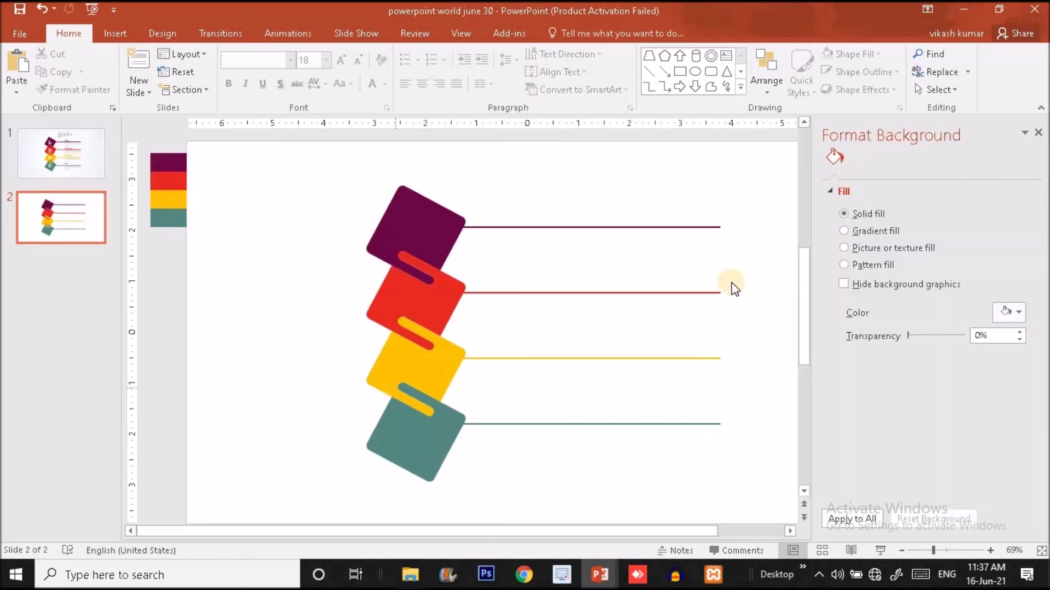
click(846, 230)
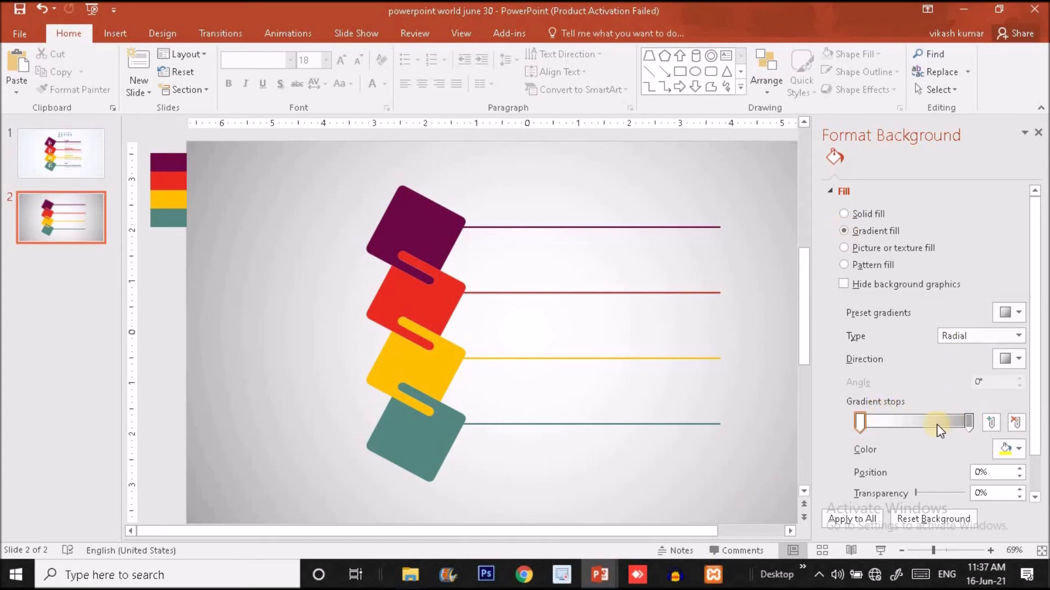
click(969, 420)
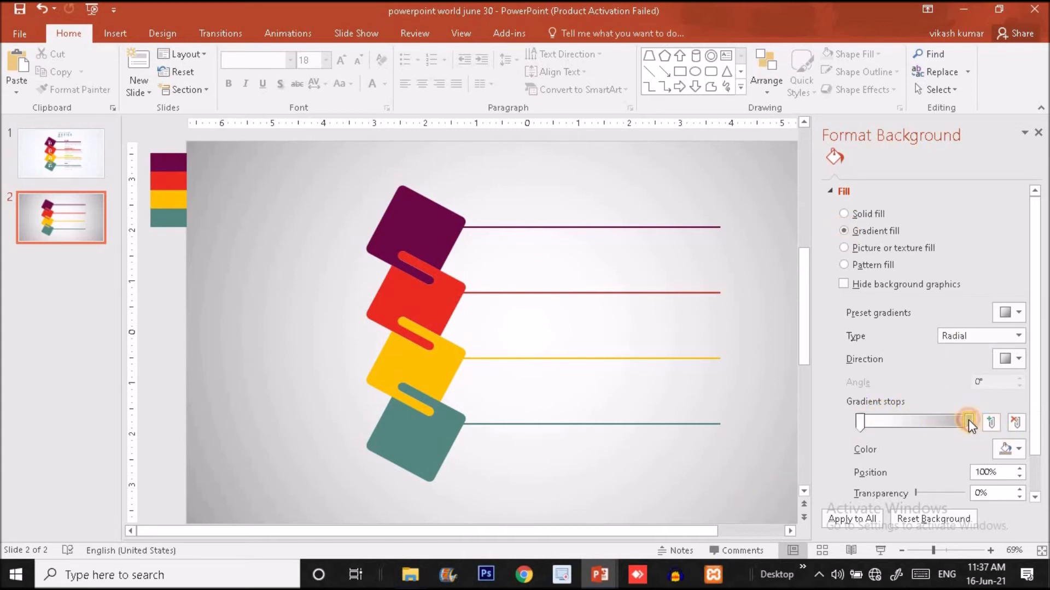
click(1015, 449)
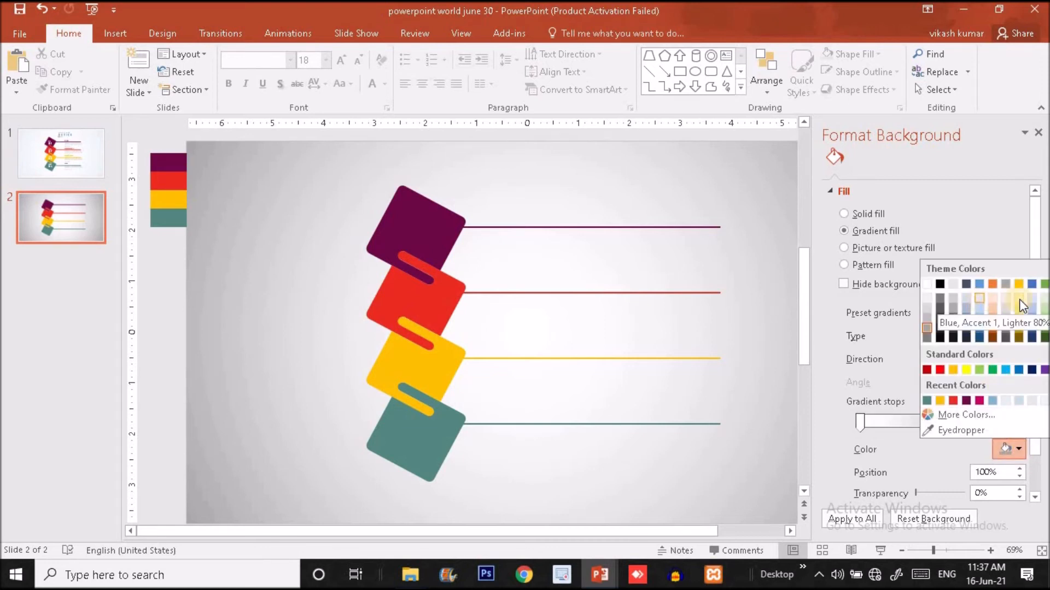
click(980, 300)
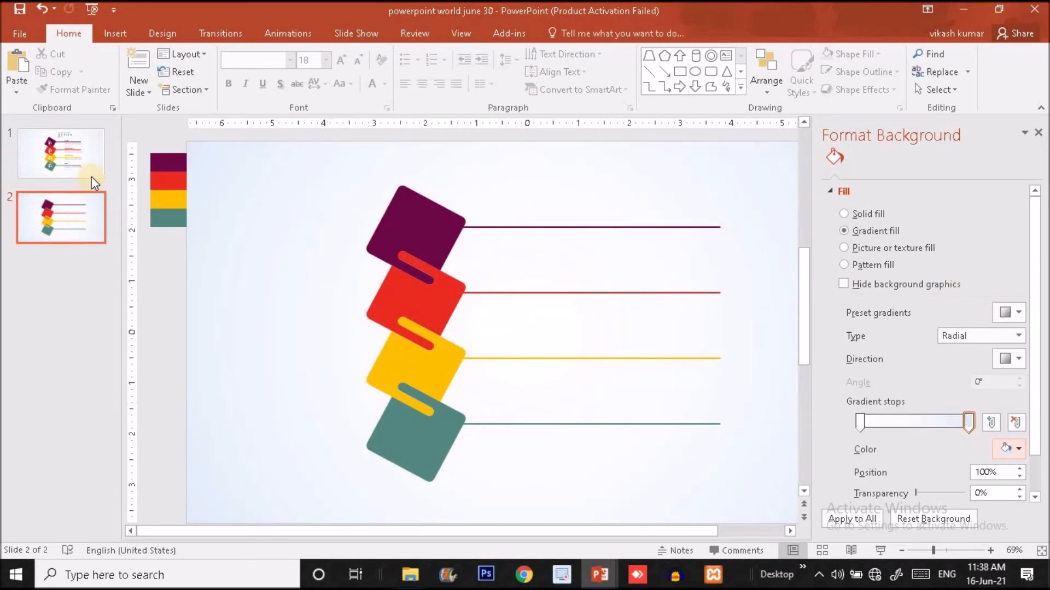
Step: On slide 1, select the group holding the IDEA heading and its description text, and bring up its context options
click(87, 162)
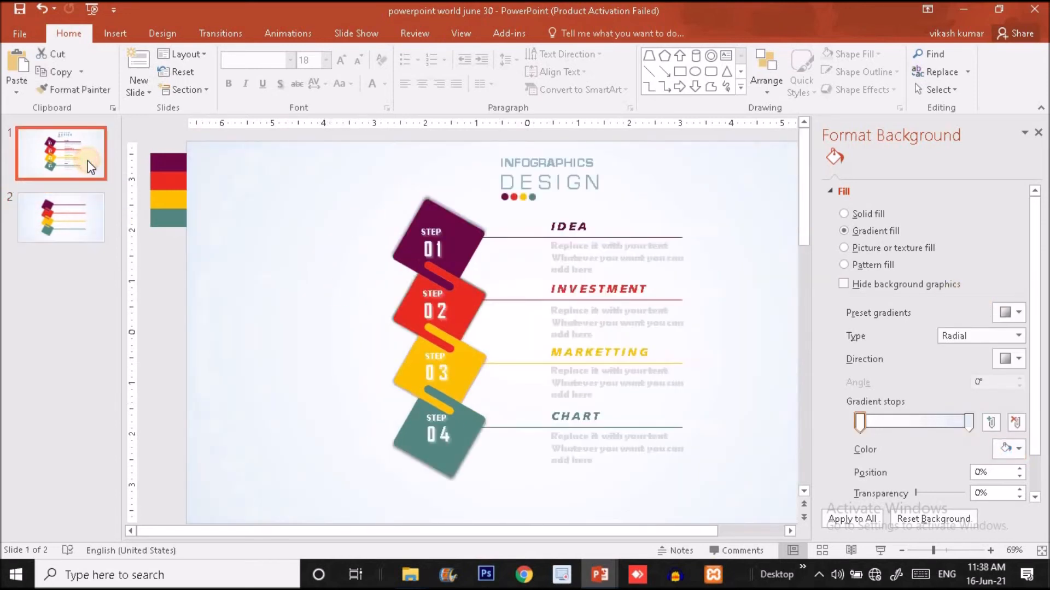
click(580, 227)
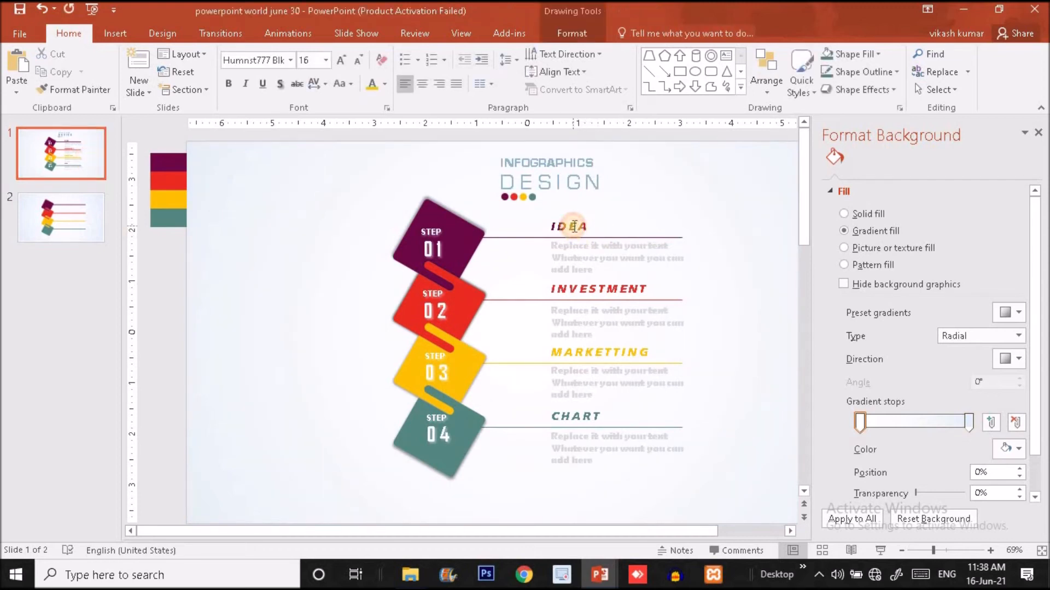
click(616, 215)
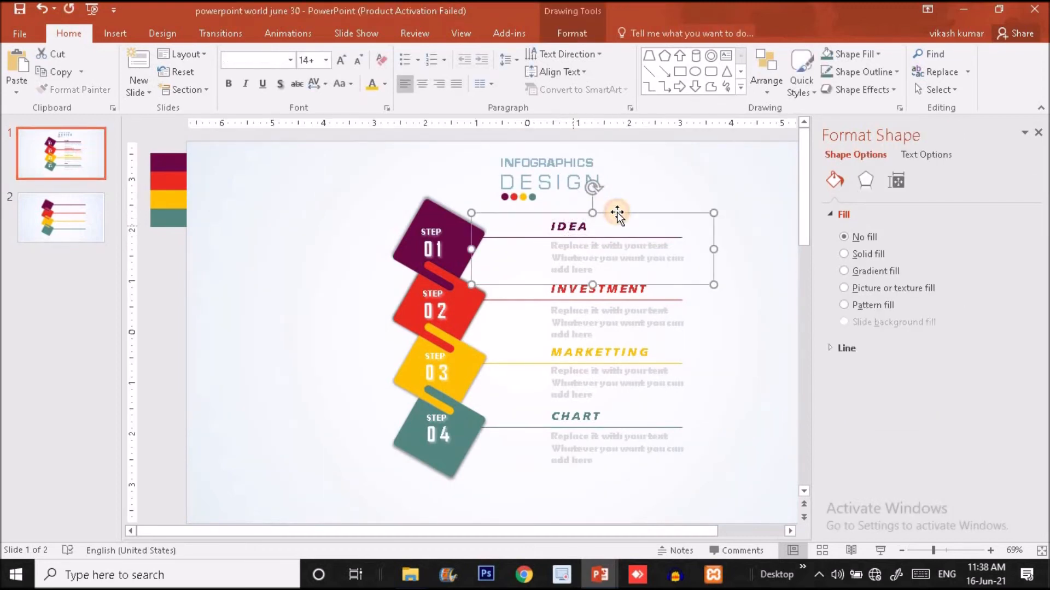
right_click(616, 215)
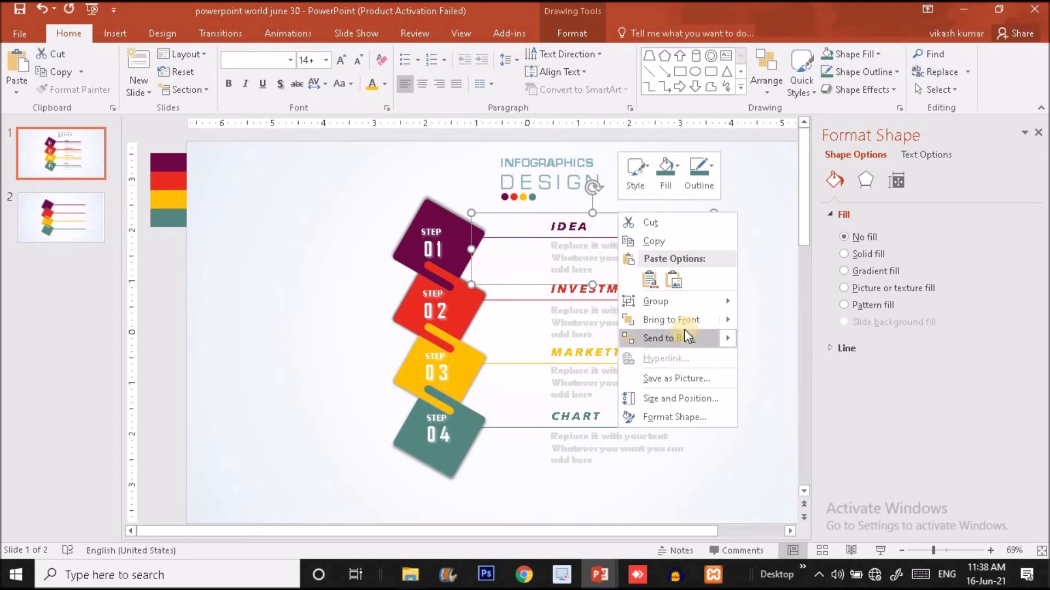